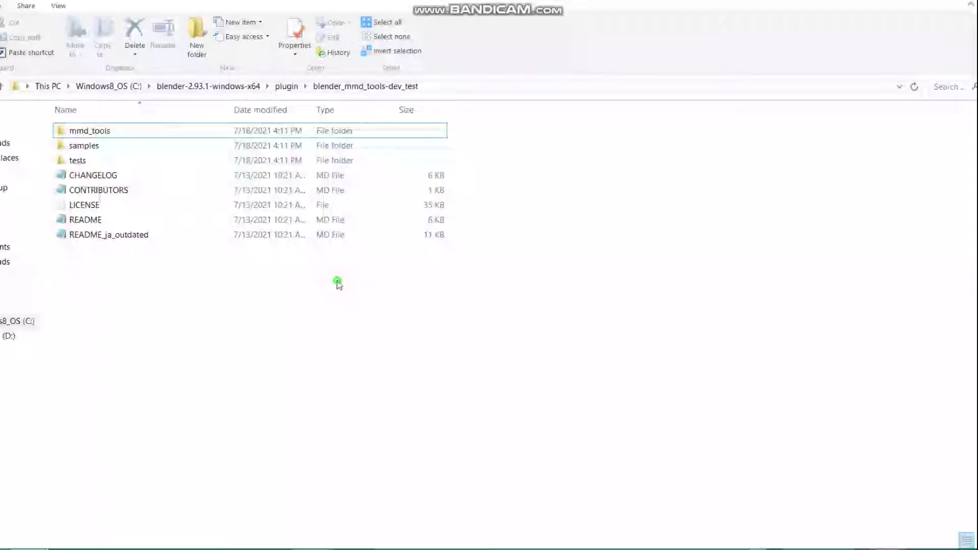
# Compress the mmd_tools folder into a ZIP archive with its default name.
pyautogui.click(81, 132)
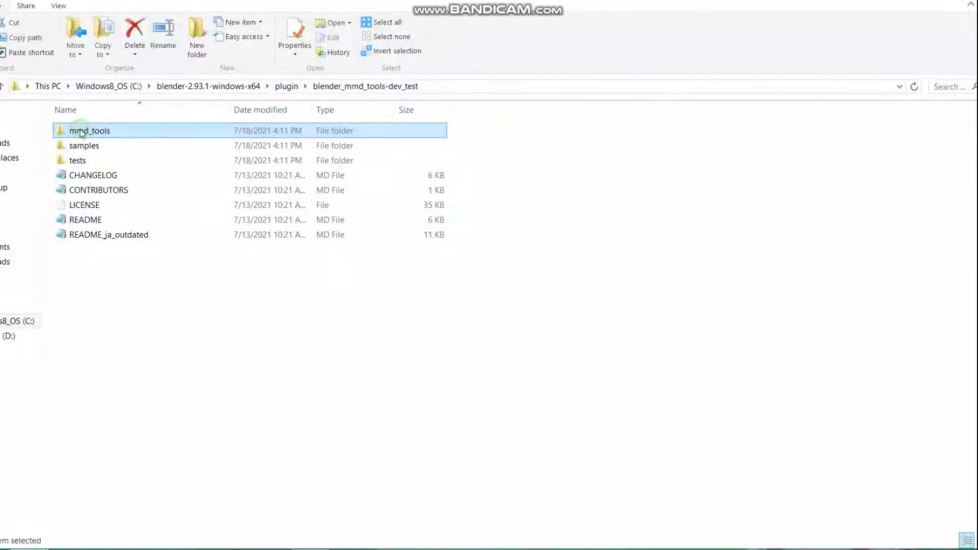
pyautogui.rightClick(80, 133)
pyautogui.moveTo(66, 322)
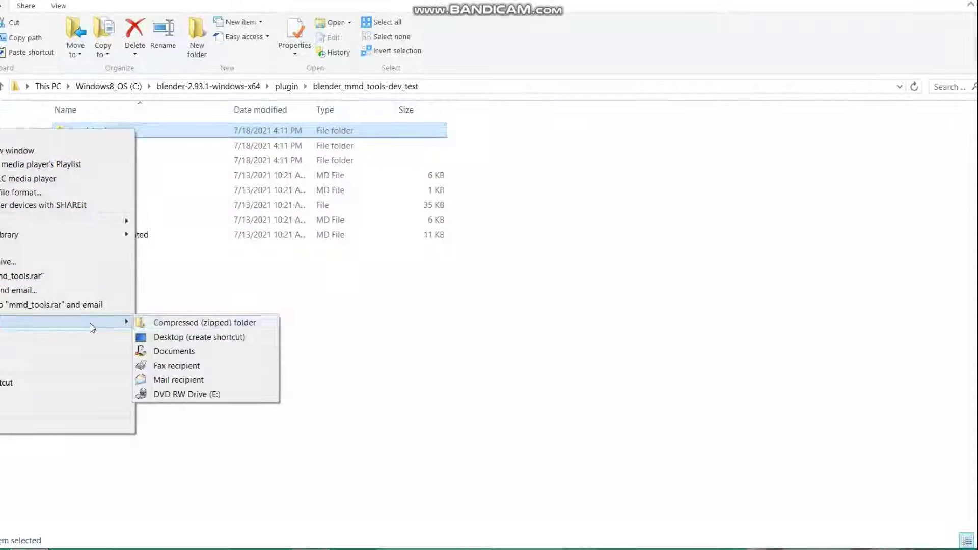
pyautogui.click(237, 326)
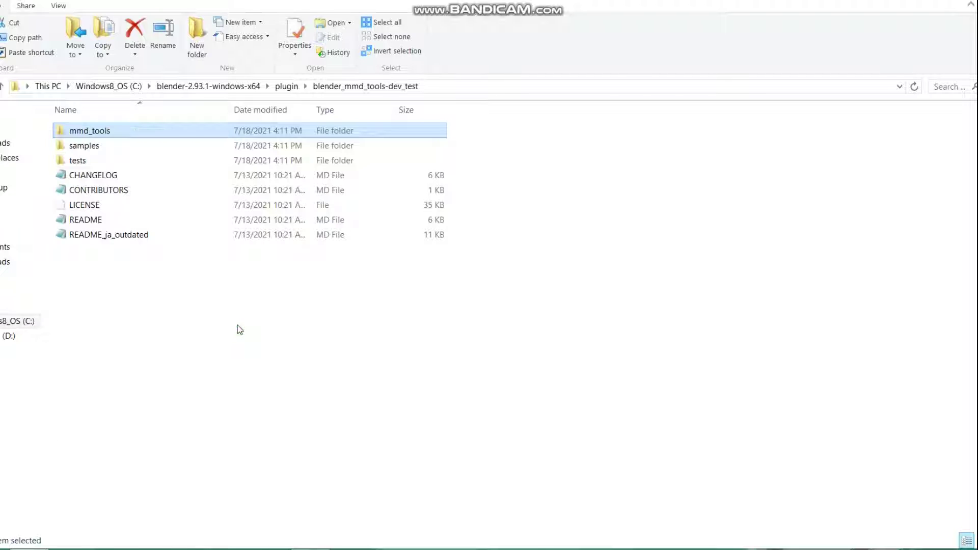
pyautogui.click(226, 302)
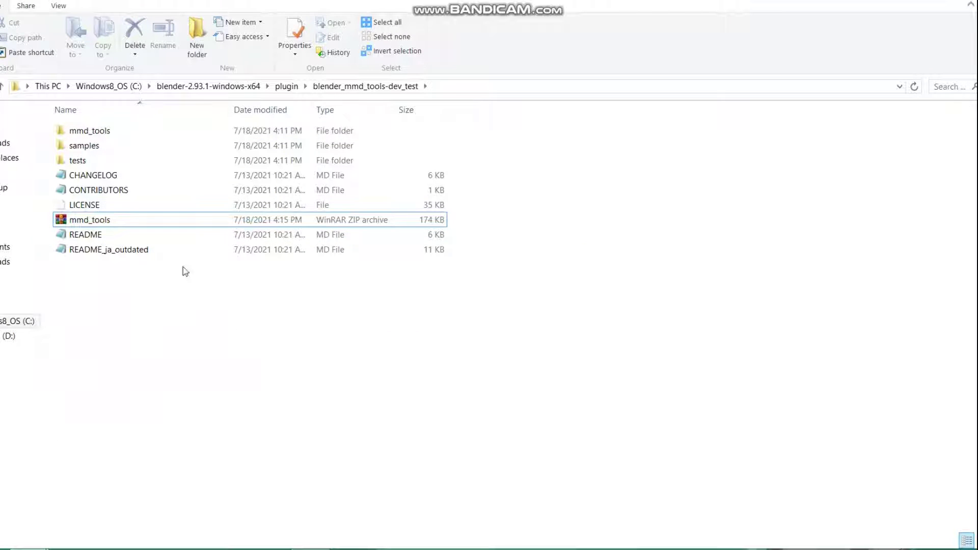
# Launch Blender from its install folder using the blender_debug_gpu_glitchworkaround script.
pyautogui.click(209, 86)
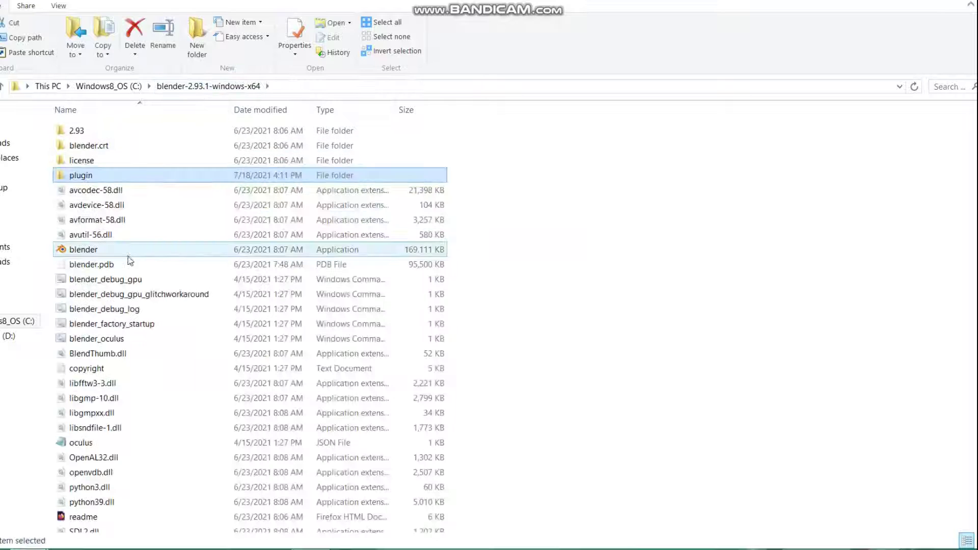
pyautogui.doubleClick(101, 252)
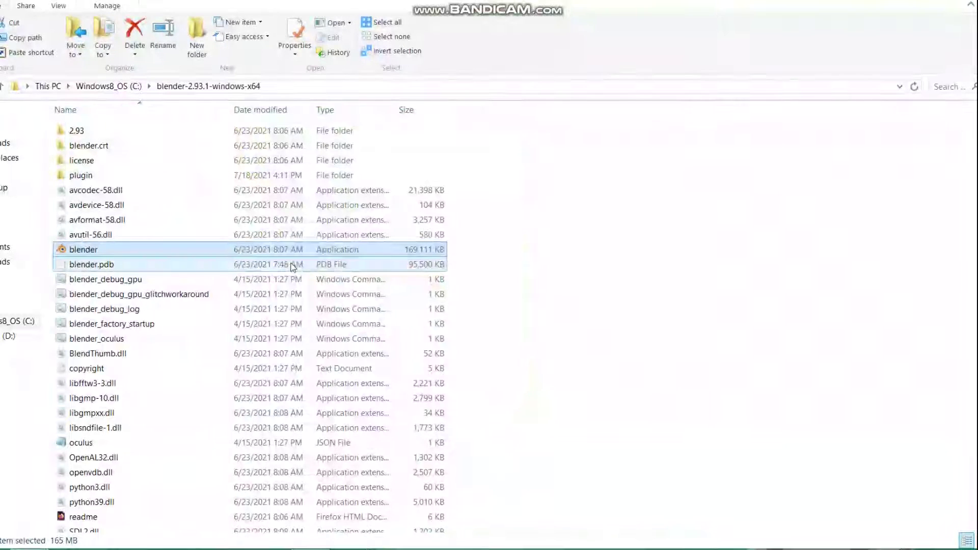
pyautogui.click(489, 269)
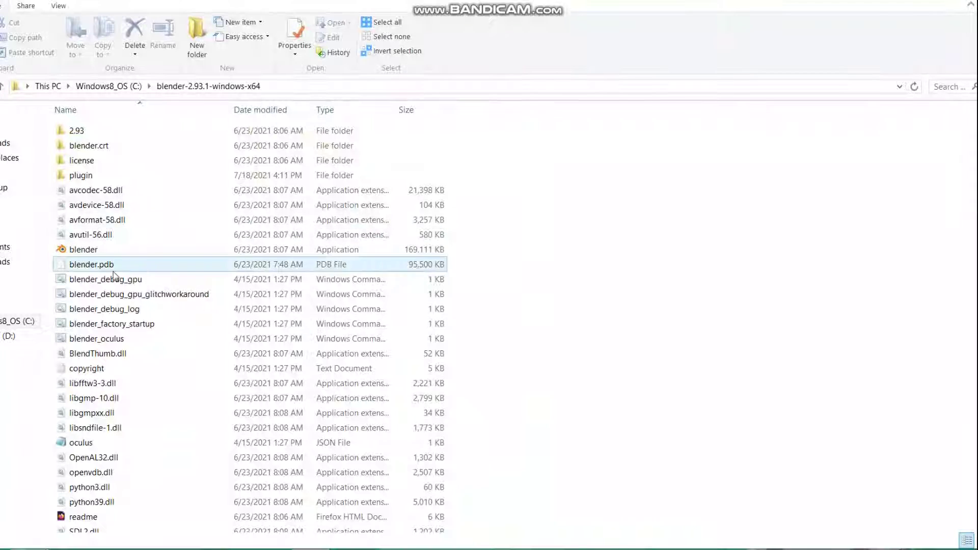
pyautogui.doubleClick(125, 295)
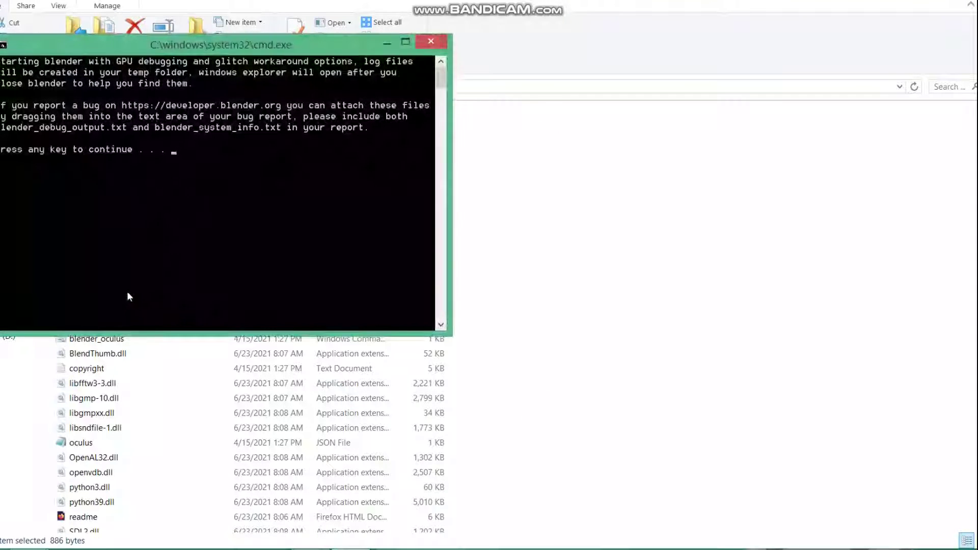
pyautogui.press('Return')
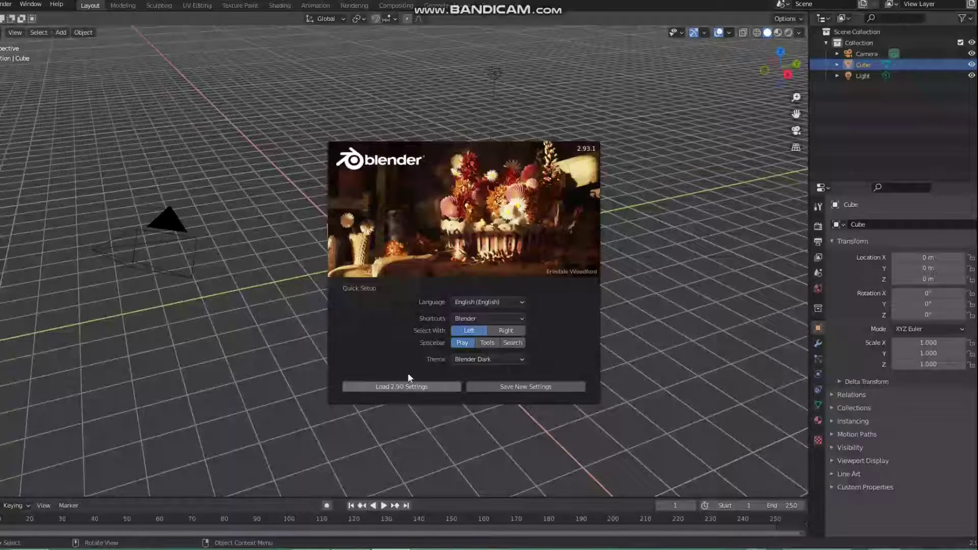
# Save new startup settings, start a General file, and delete the default cube.
pyautogui.click(513, 388)
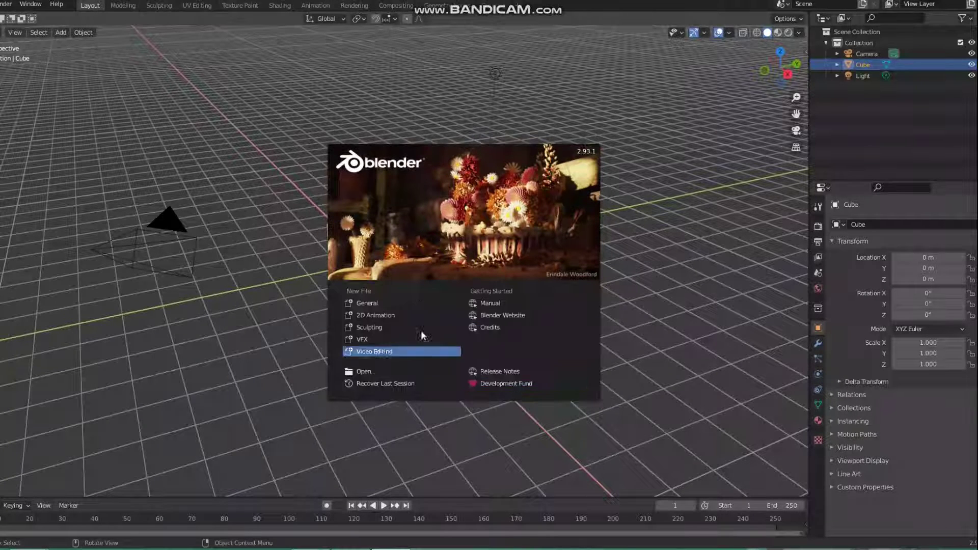
pyautogui.click(396, 300)
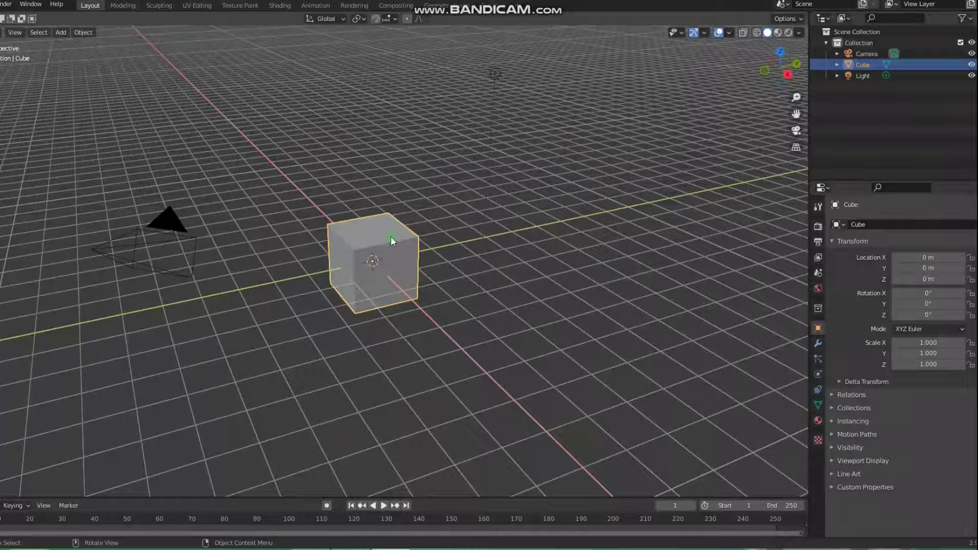
pyautogui.press('x')
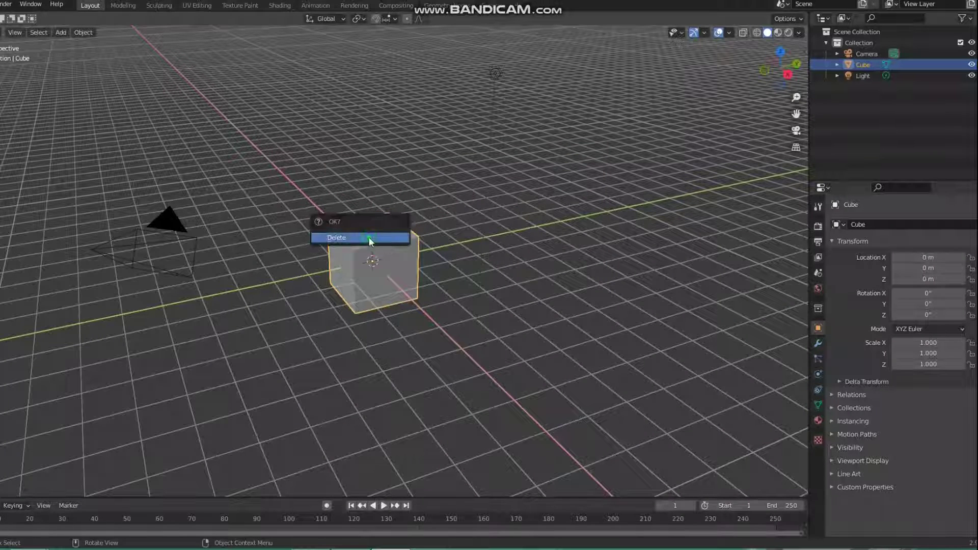
pyautogui.click(372, 238)
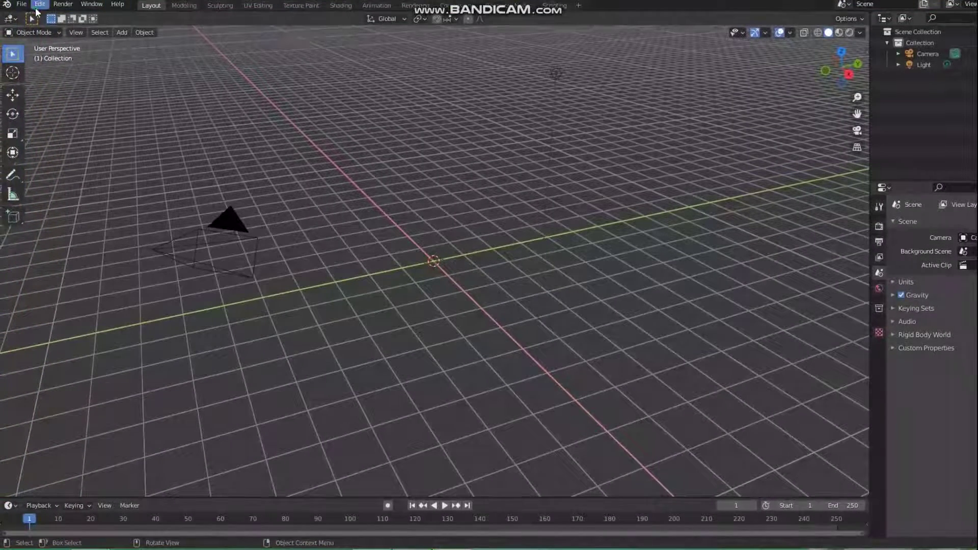
# Install mmd_tools.zip from the add-ons preferences and enable Object: mmd_tools.
pyautogui.click(63, 4)
pyautogui.click(41, 5)
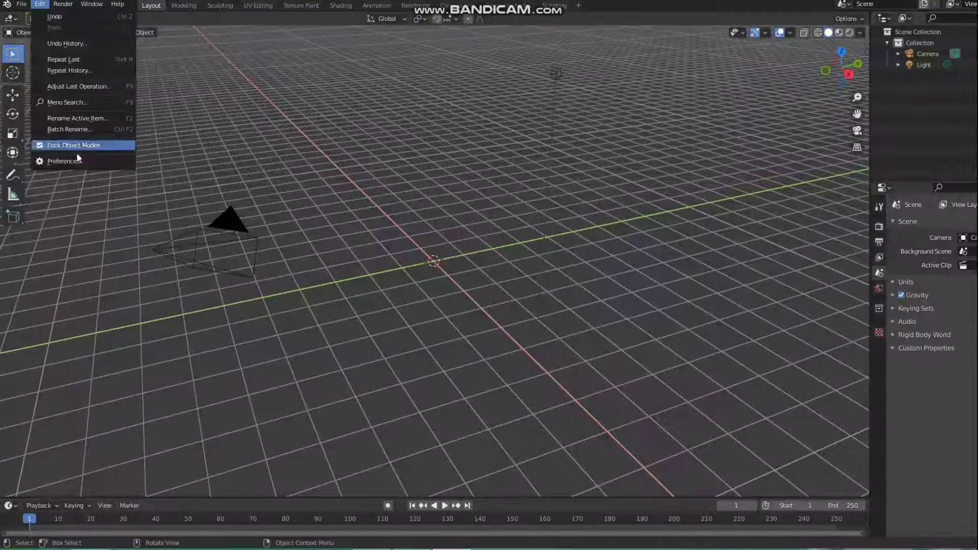
pyautogui.click(78, 156)
pyautogui.click(31, 117)
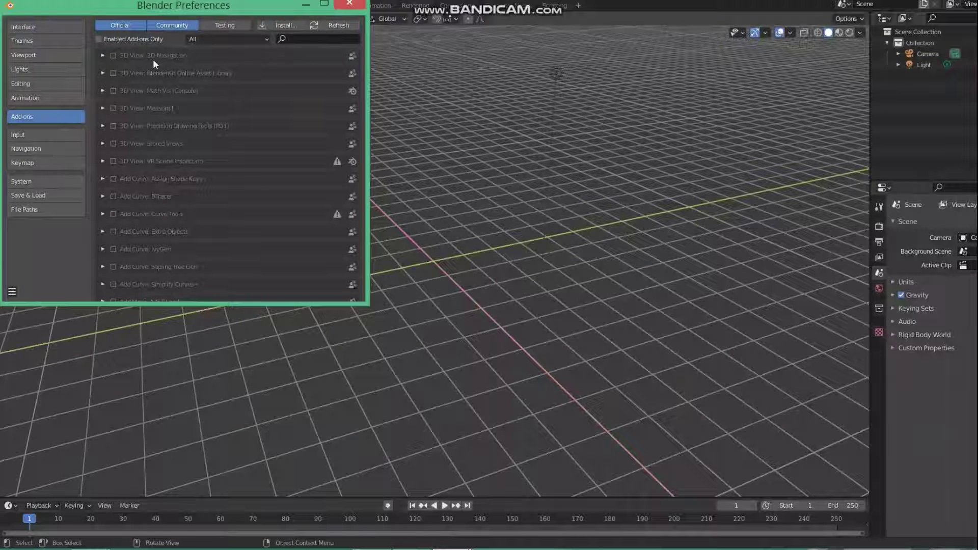
pyautogui.click(281, 25)
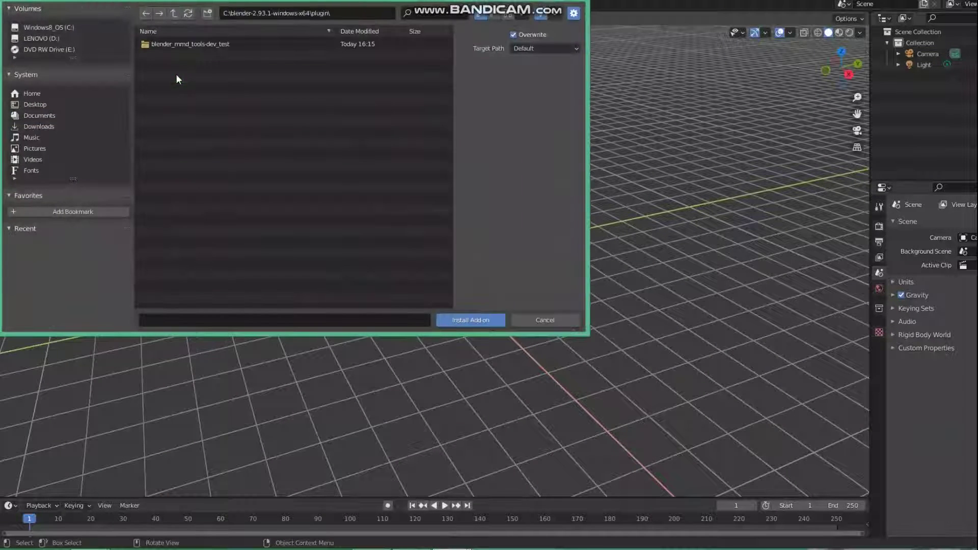
pyautogui.doubleClick(187, 43)
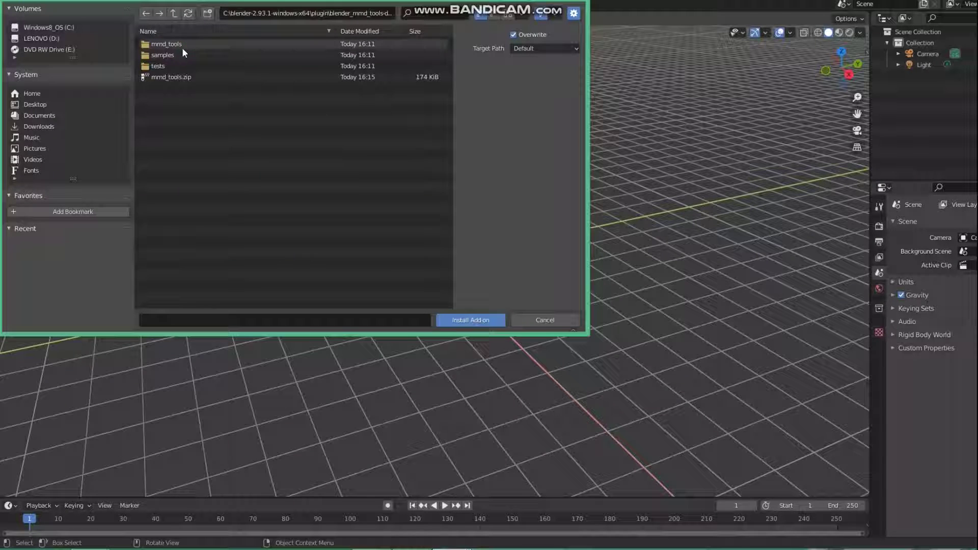
pyautogui.click(179, 78)
pyautogui.click(465, 320)
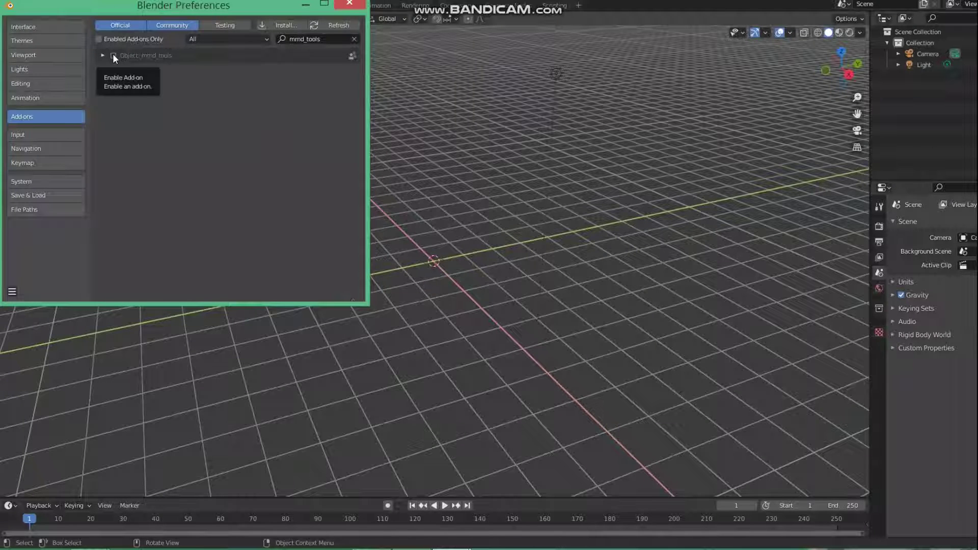
pyautogui.click(113, 56)
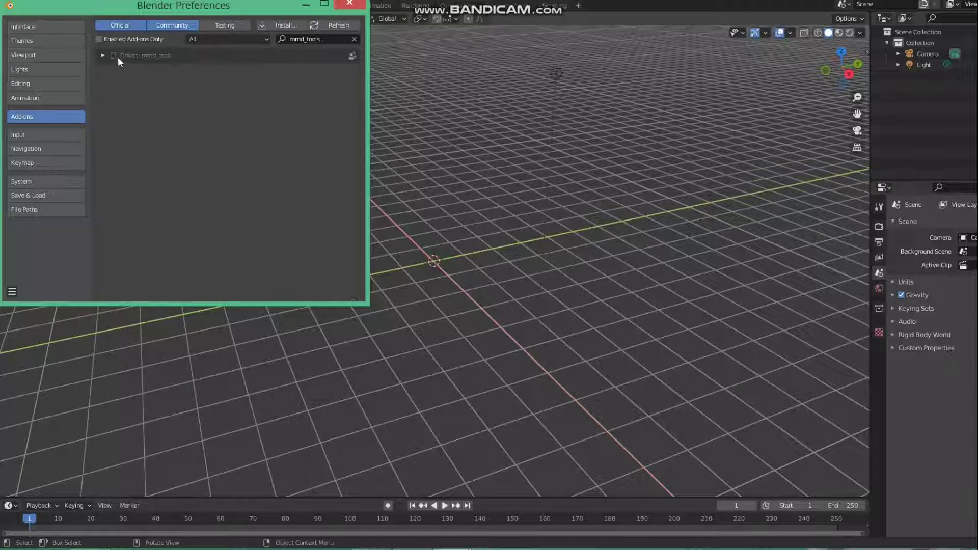
pyautogui.click(350, 5)
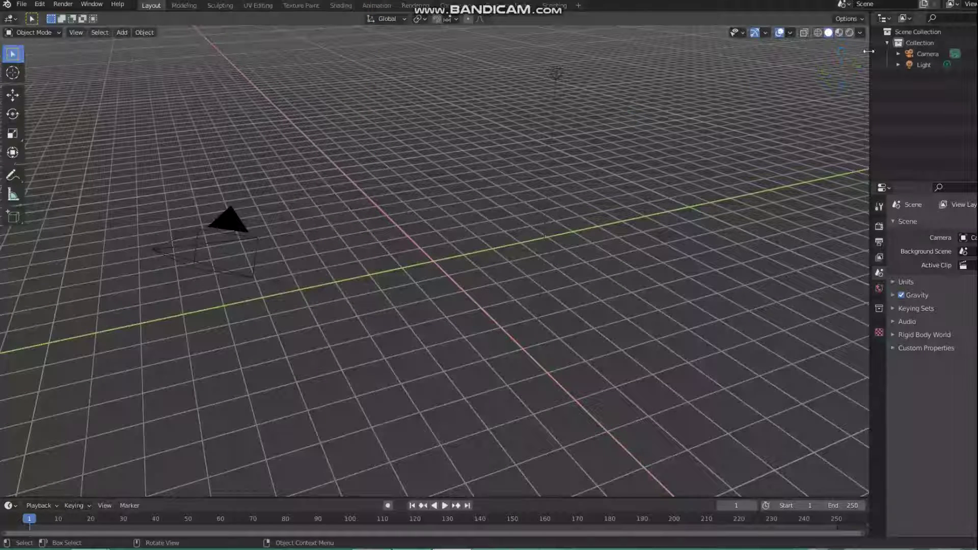
# Import basemodel.pmx via Model Import in the MMD sidebar tab.
pyautogui.click(862, 93)
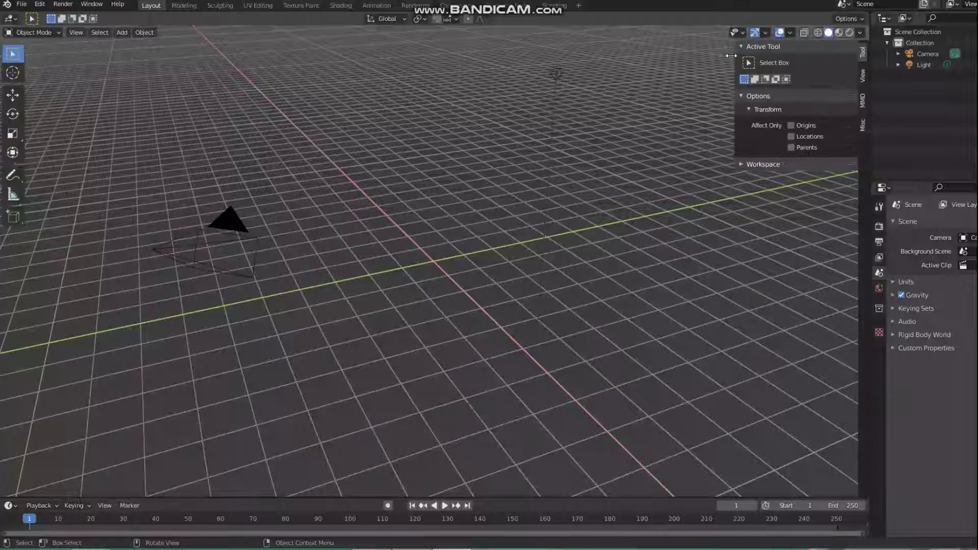
pyautogui.click(863, 100)
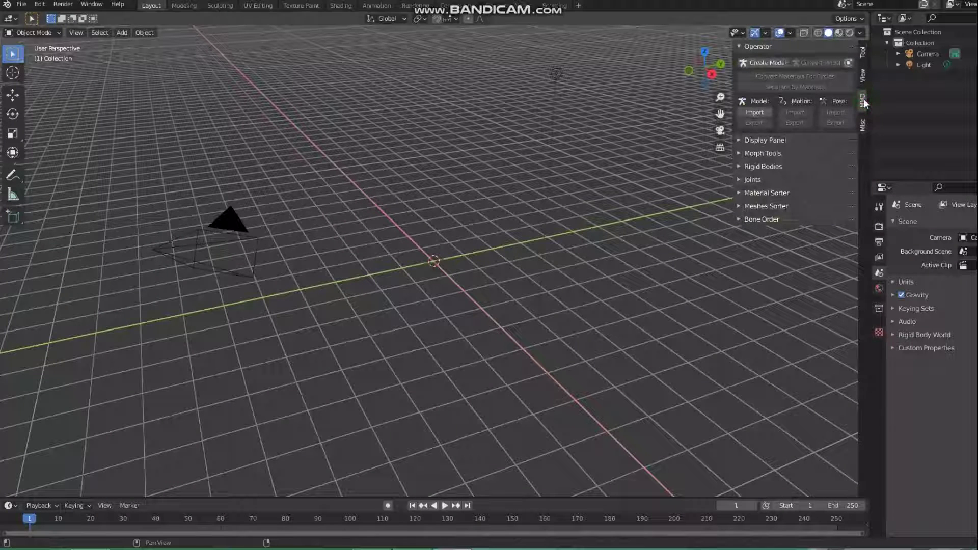
pyautogui.click(754, 113)
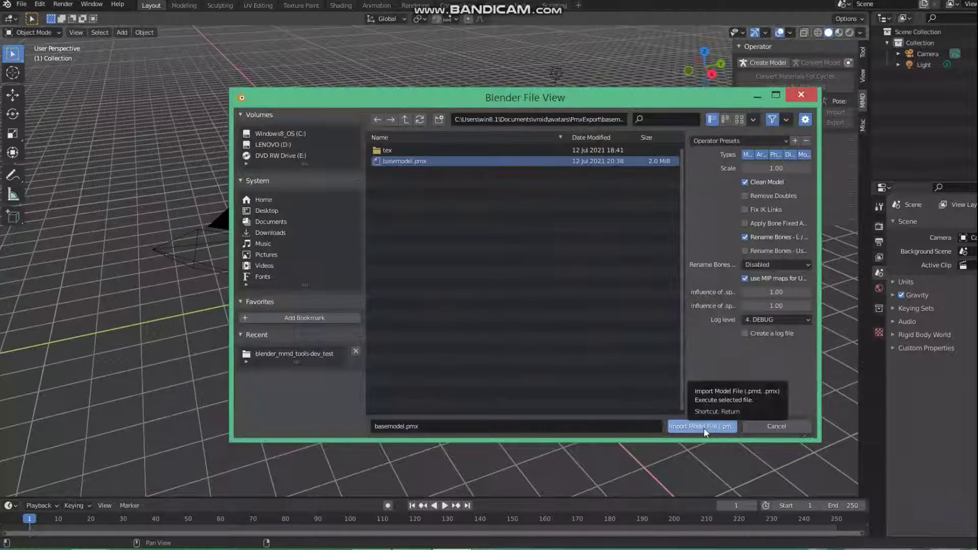
pyautogui.click(703, 427)
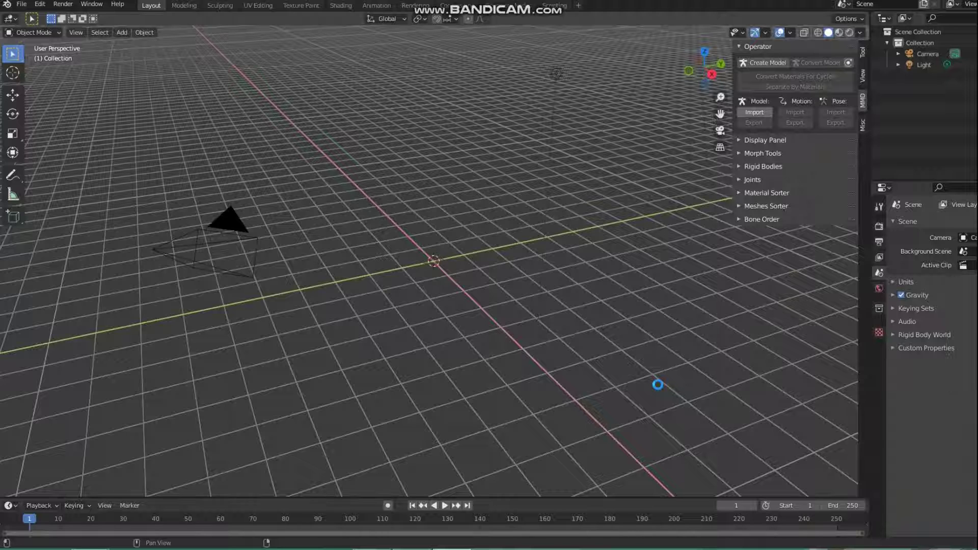
# Switch the model to GLSL shading, hide the armature bones, and select Basemodel.
pyautogui.scroll(-3, 535, 154)
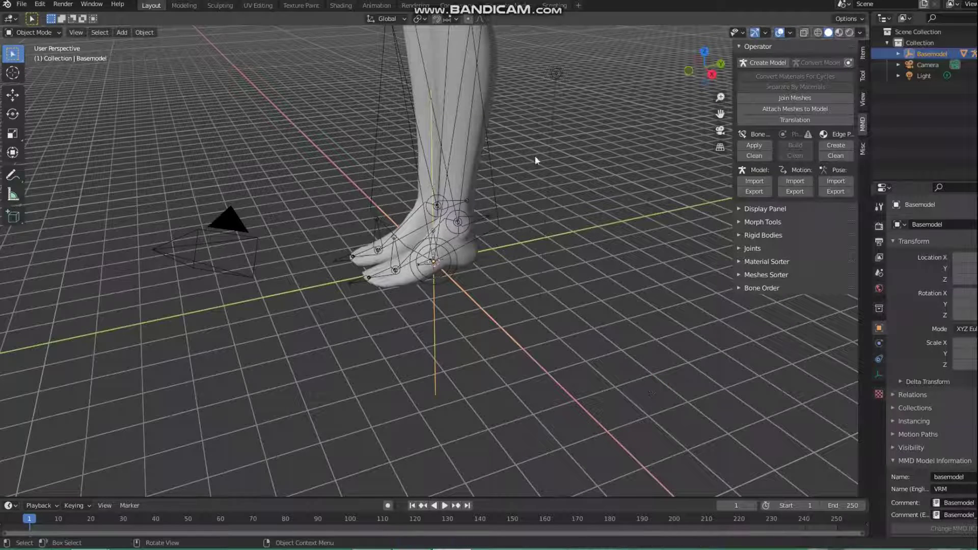
pyautogui.moveTo(535, 155); pyautogui.dragTo(824, 236, button='middle')
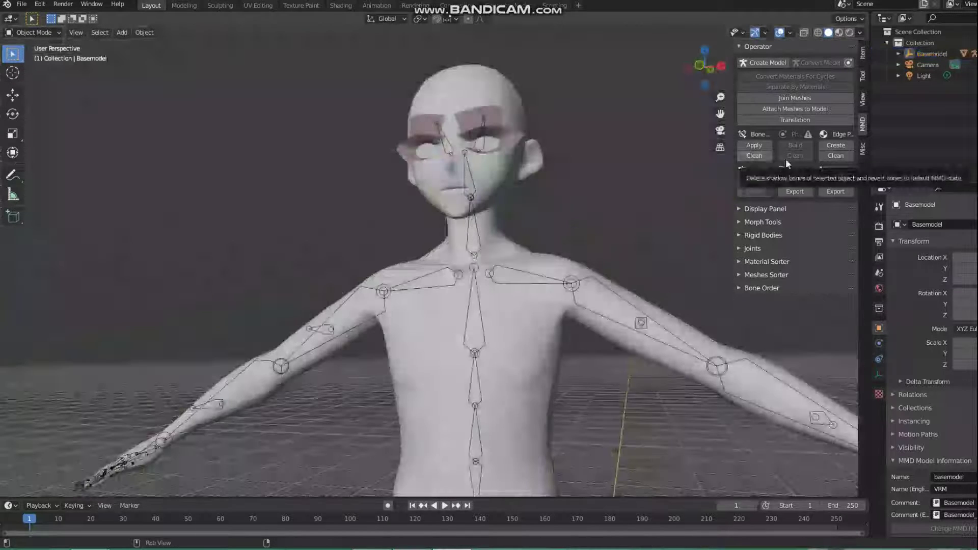
pyautogui.click(862, 148)
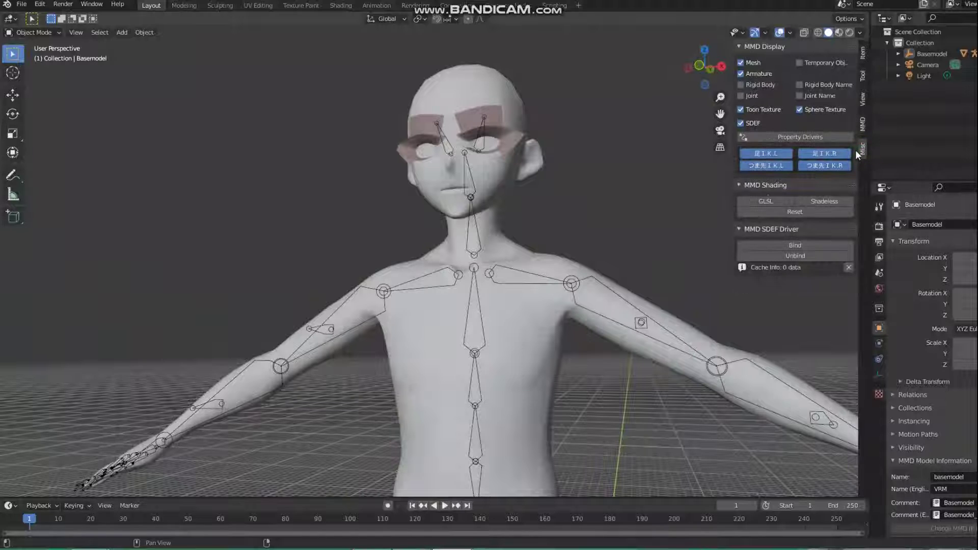
pyautogui.click(766, 202)
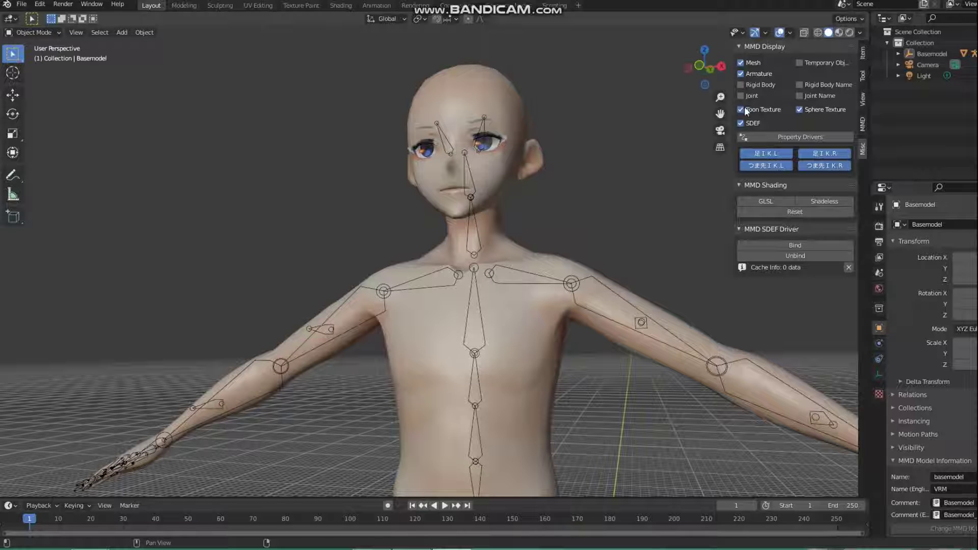
pyautogui.click(741, 74)
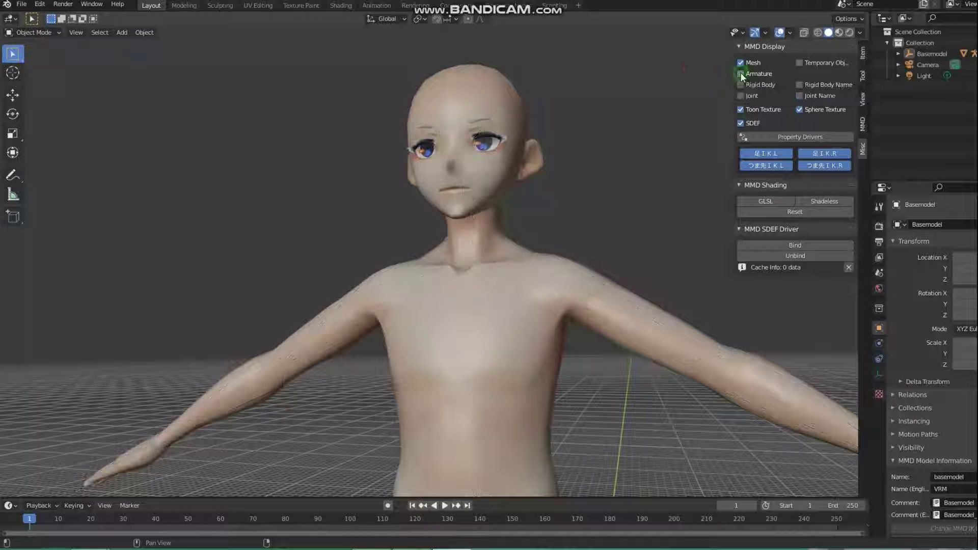
pyautogui.click(919, 53)
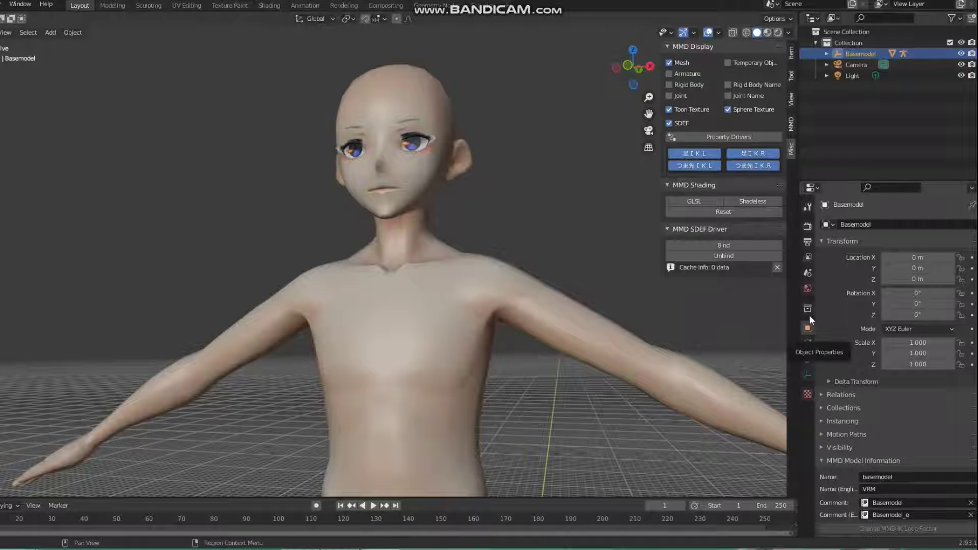
# Turn on the Wireframe viewport display for Basemodel_mesh.
pyautogui.click(891, 52)
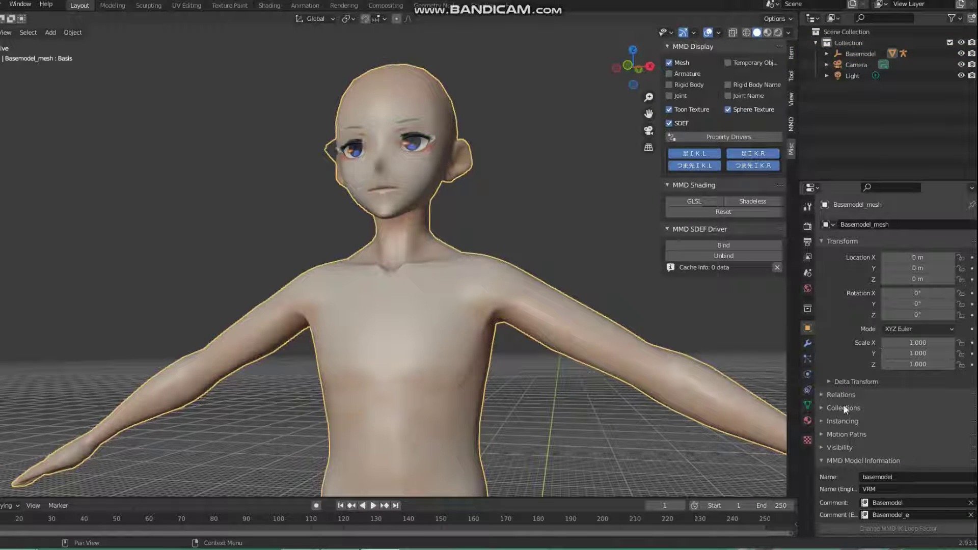
pyautogui.click(837, 461)
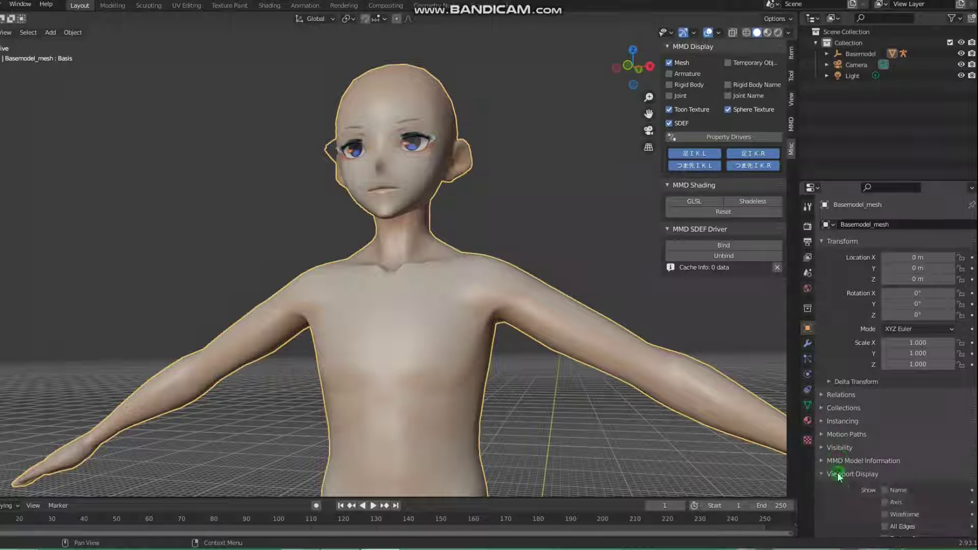
pyautogui.scroll(-2, 836, 477)
pyautogui.scroll(-2, 836, 473)
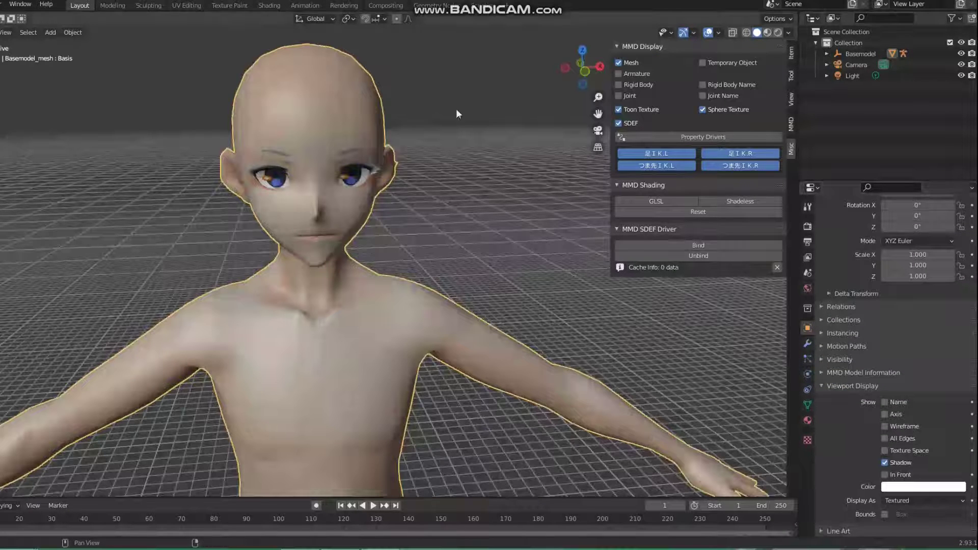
pyautogui.click(884, 426)
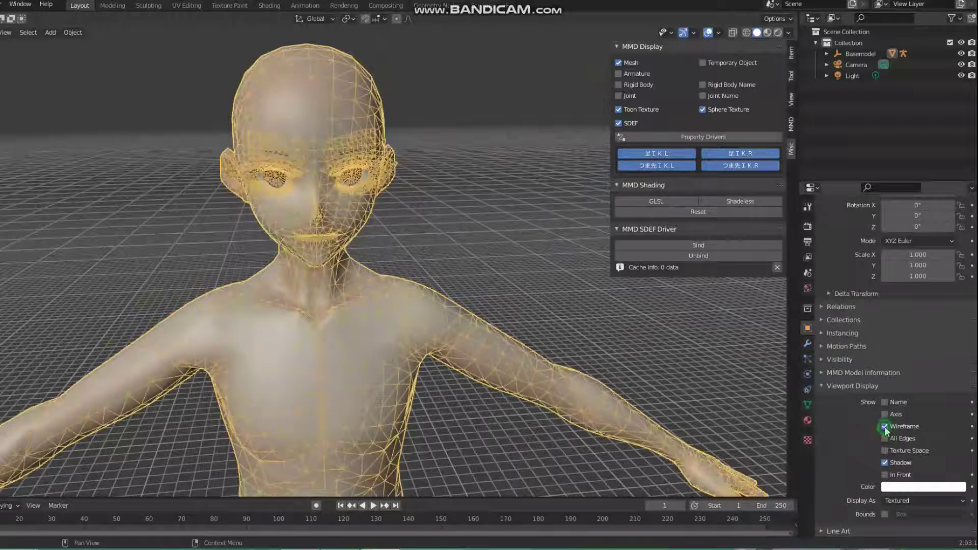
pyautogui.rightClick(552, 220)
pyautogui.click(551, 219)
pyautogui.keyDown('shift'); pyautogui.moveTo(491, 141); pyautogui.dragTo(531, 134, button='middle'); pyautogui.keyUp('shift')
# Show the MMD tools panel, inspect the Basemodel hierarchy, and reselect Basemodel.
pyautogui.click(790, 124)
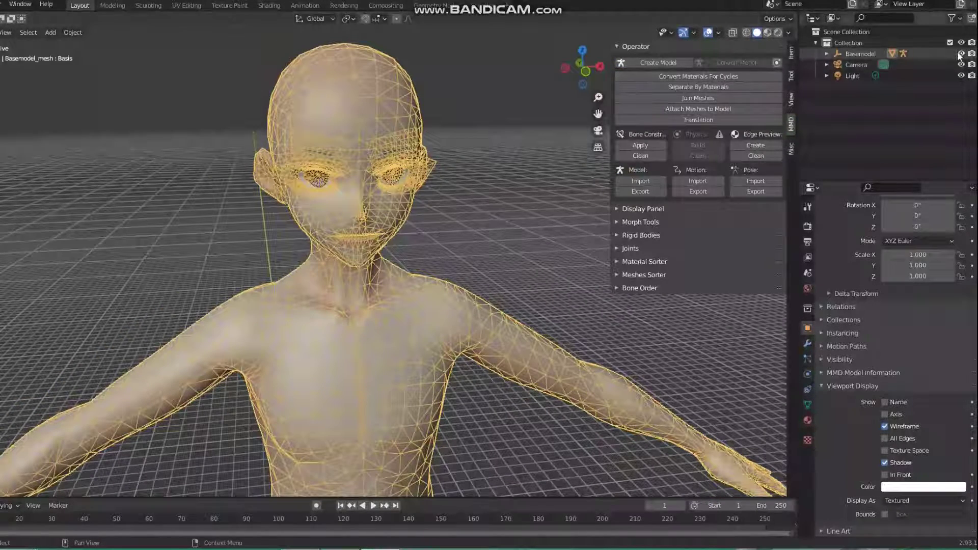
pyautogui.click(827, 54)
pyautogui.click(860, 109)
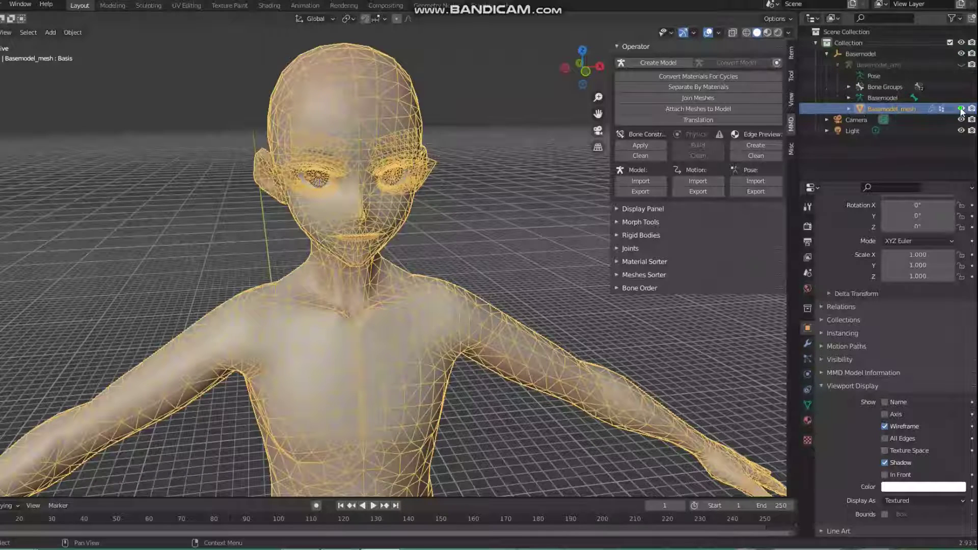
pyautogui.click(962, 109)
pyautogui.click(961, 109)
pyautogui.click(849, 109)
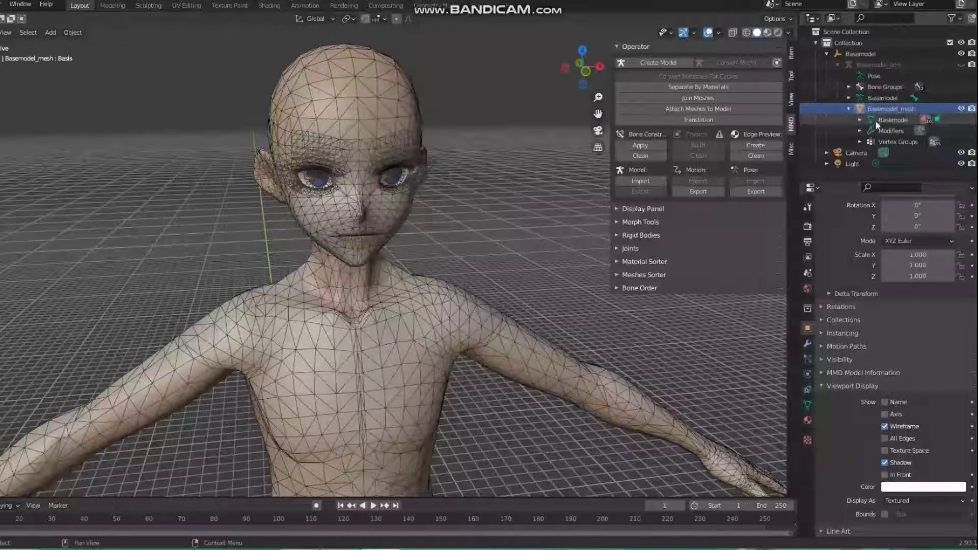
pyautogui.click(849, 109)
pyautogui.click(847, 53)
pyautogui.click(827, 53)
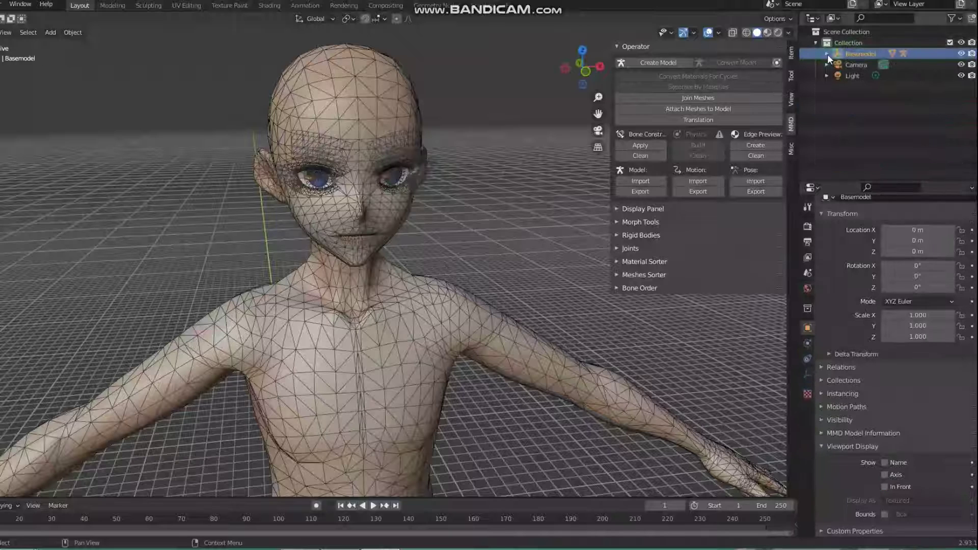
# Join the model's meshes, then separate them into per-material objects.
pyautogui.click(687, 99)
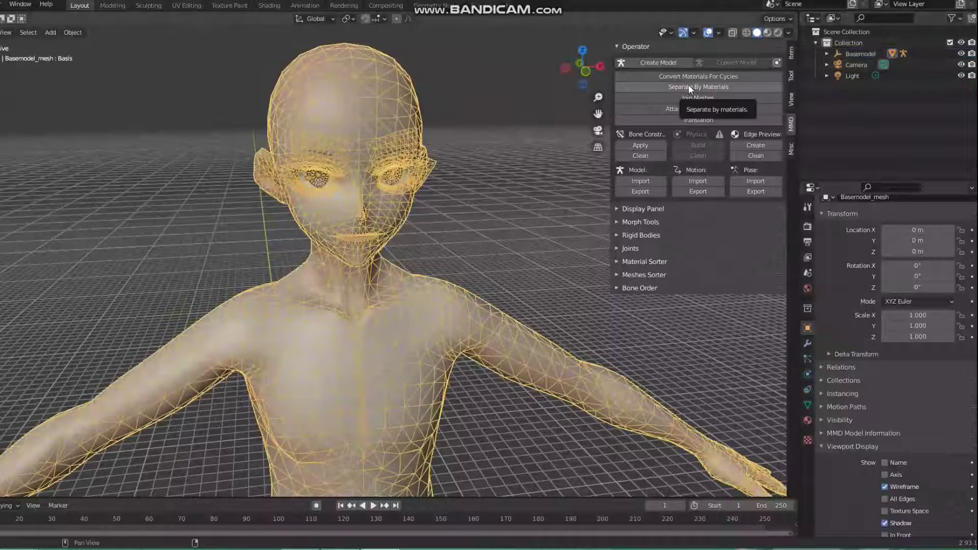
pyautogui.click(689, 87)
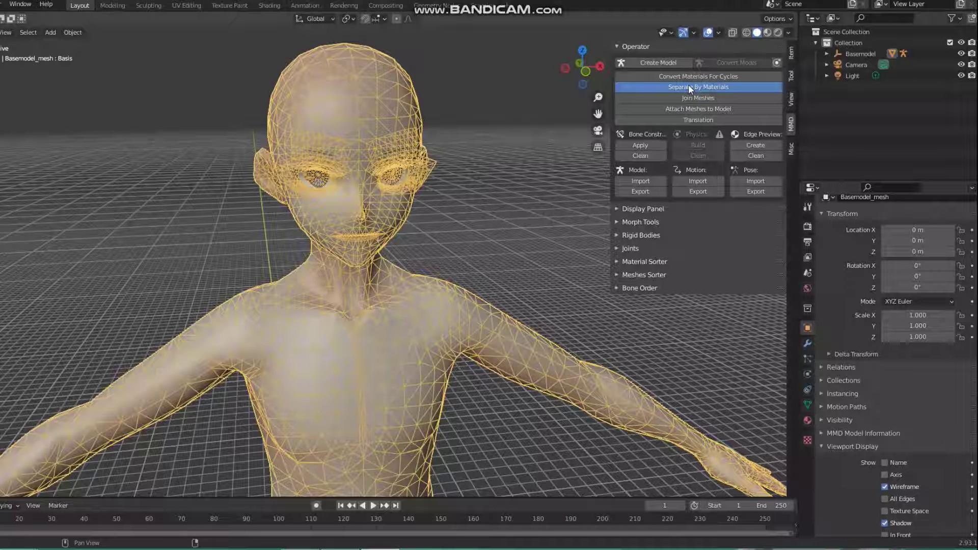
pyautogui.click(826, 54)
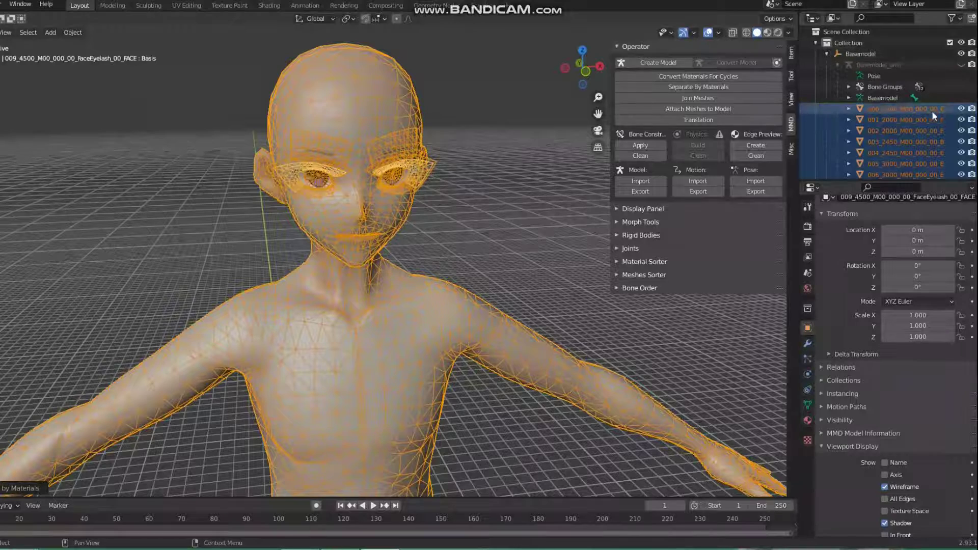
# Hide the body object in the Outliner so only the head stays visible.
pyautogui.click(961, 120)
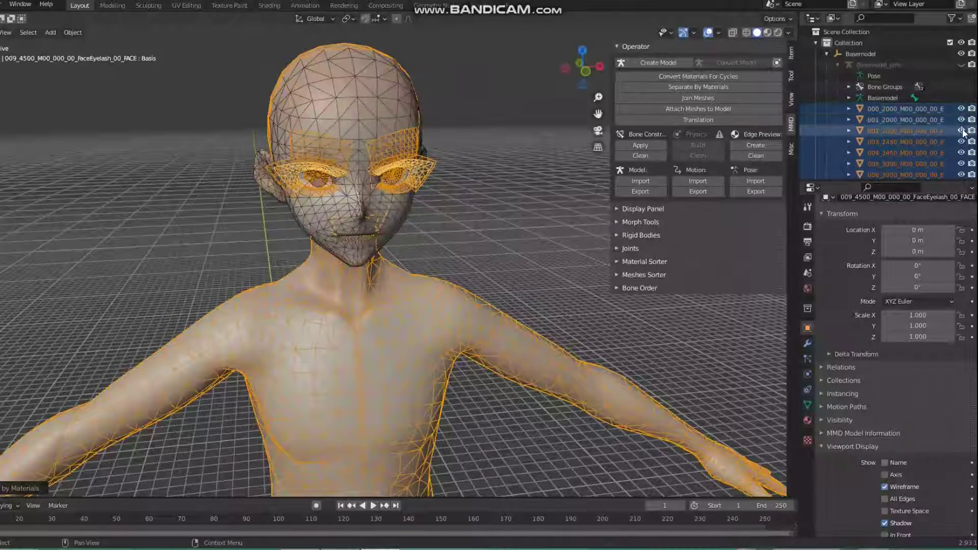
pyautogui.click(961, 119)
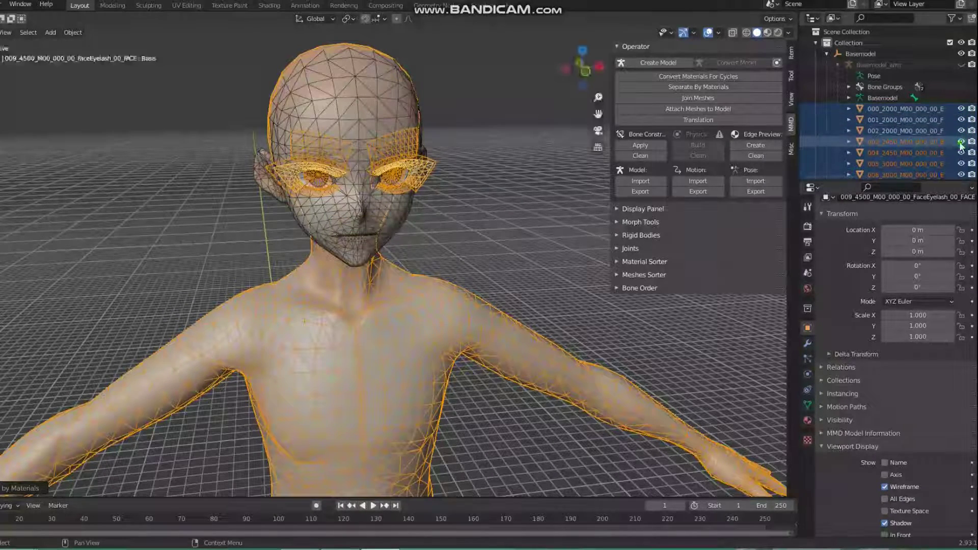
pyautogui.click(962, 141)
pyautogui.click(961, 152)
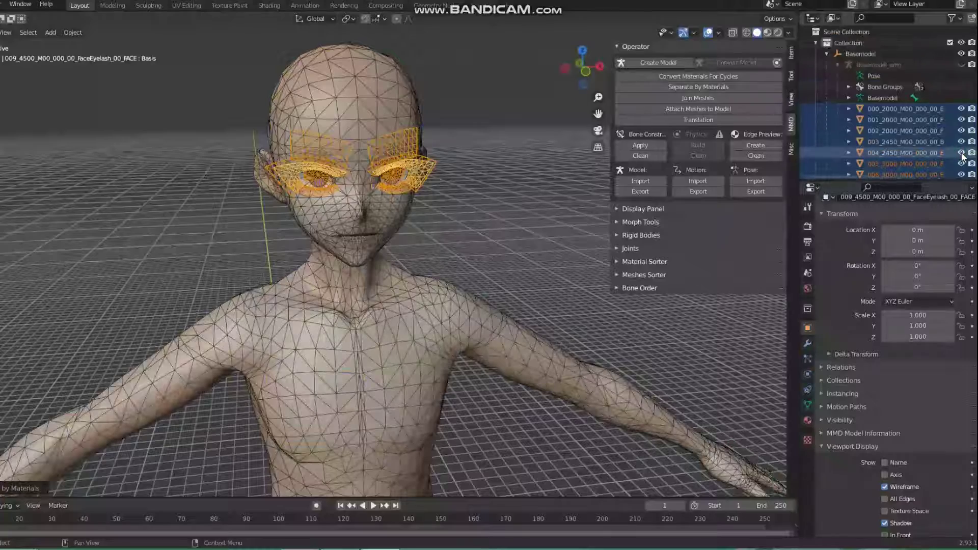
pyautogui.click(961, 141)
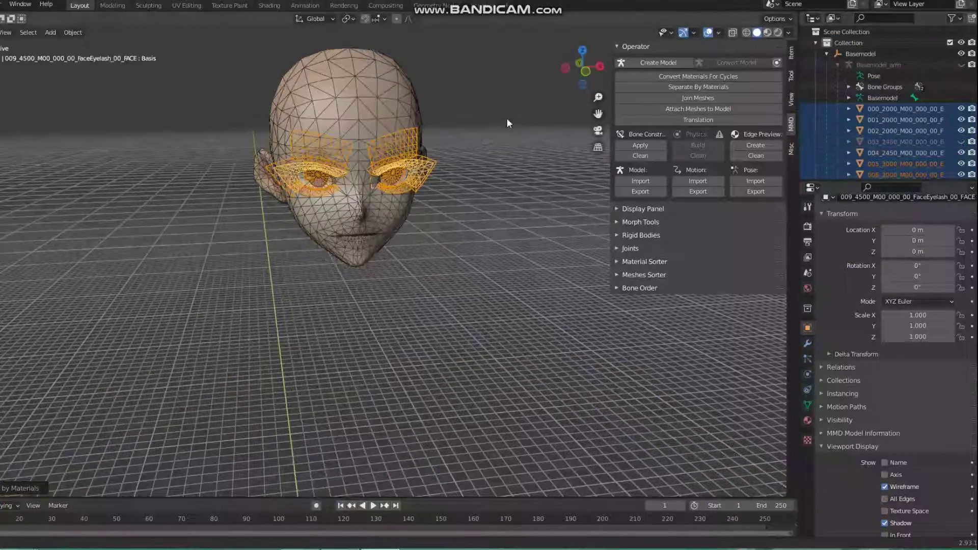
pyautogui.scroll(3, 507, 120)
pyautogui.scroll(3, 509, 123)
pyautogui.scroll(3, 456, 120)
pyautogui.scroll(-6, 443, 119)
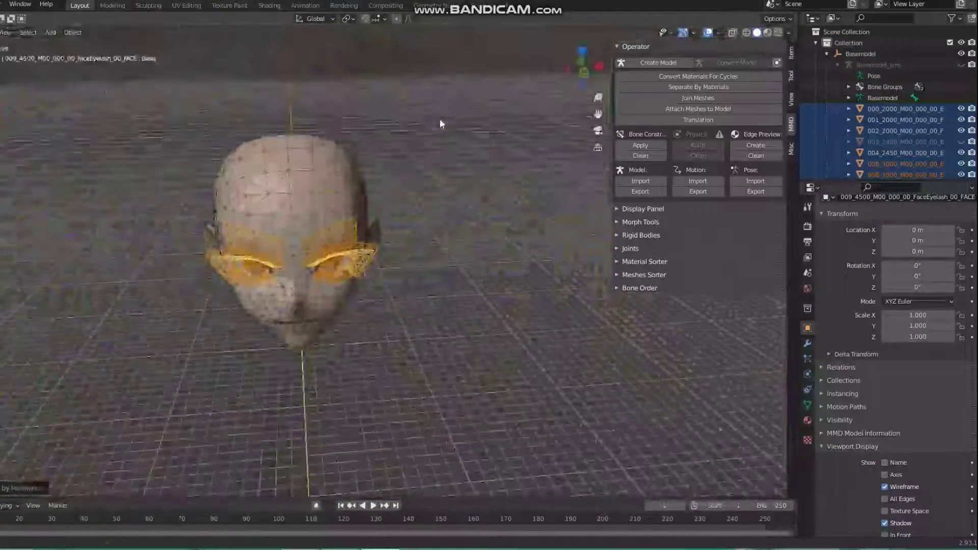
pyautogui.scroll(2, 474, 120)
pyautogui.scroll(-3, 892, 141)
pyautogui.scroll(2, 891, 142)
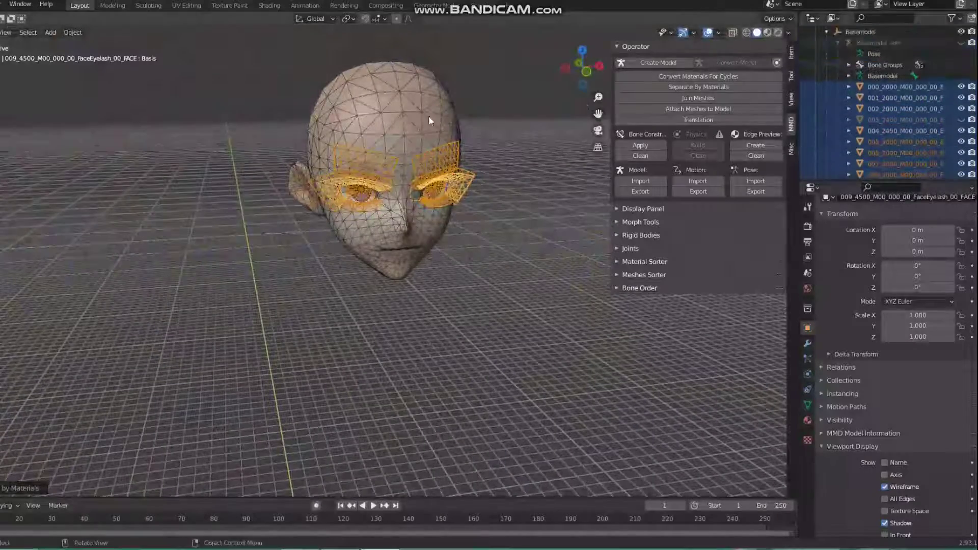
pyautogui.moveTo(526, 160); pyautogui.dragTo(518, 160, button='middle')
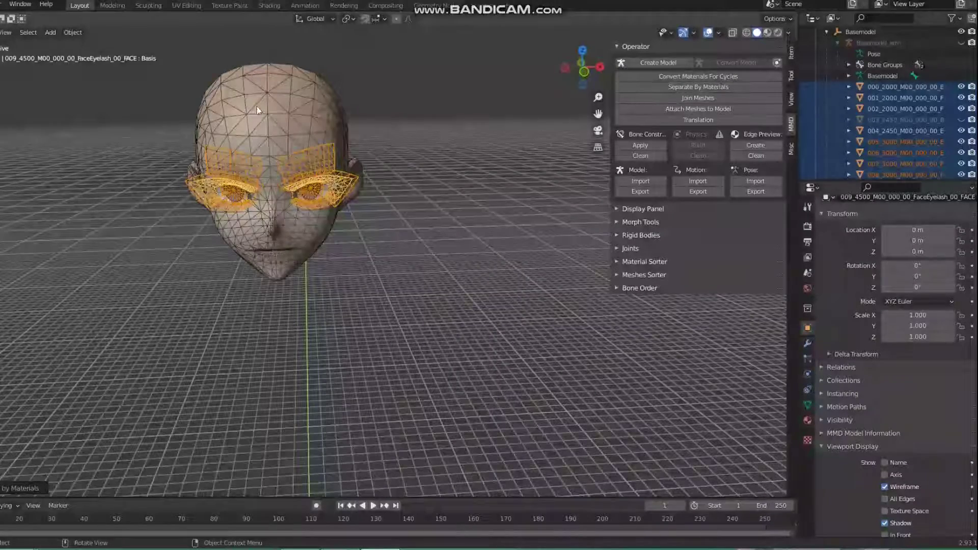
# Orbit and zoom the viewport into a frontal close-up of the nose and mouth.
pyautogui.keyDown('ctrl'); pyautogui.moveTo(265, 54); pyautogui.dragTo(280, 202, button='middle'); pyautogui.keyUp('ctrl')
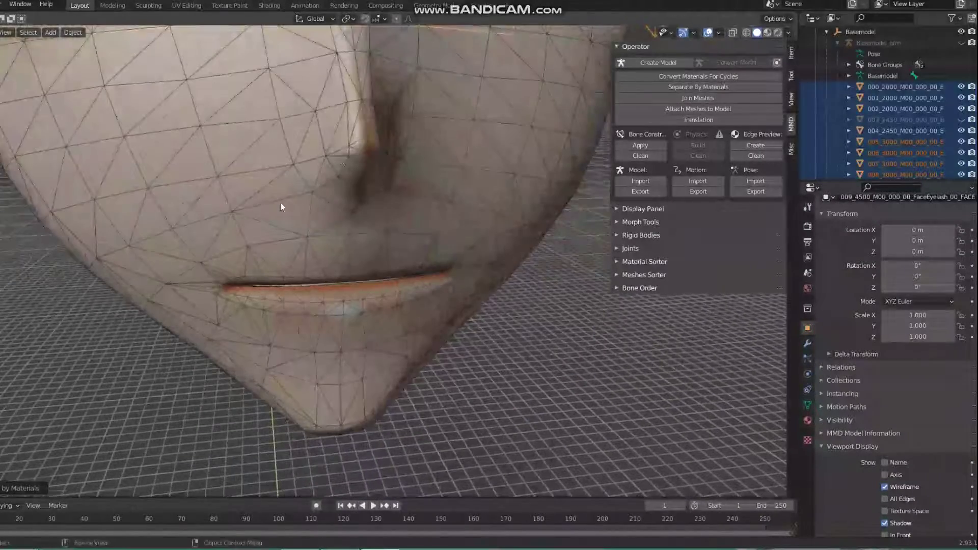
pyautogui.scroll(-5, 361, 111)
pyautogui.scroll(5, 361, 118)
pyautogui.scroll(2, 358, 134)
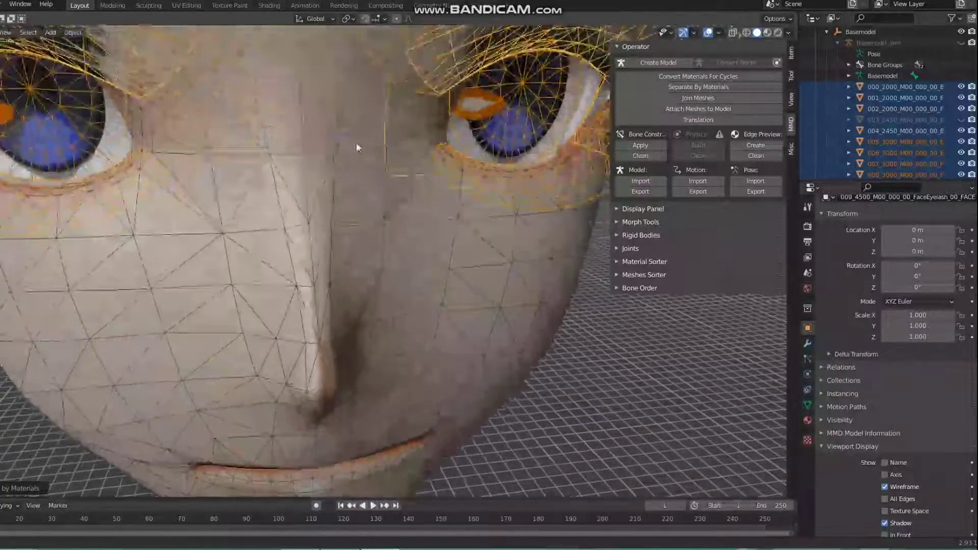
pyautogui.scroll(2, 336, 193)
pyautogui.moveTo(408, 303)
pyautogui.mouseDown(button='middle')
pyautogui.moveTo(352, 153)
pyautogui.moveTo(349, 164)
pyautogui.mouseUp(button='middle')
pyautogui.scroll(3, 349, 168)
pyautogui.scroll(-3, 349, 203)
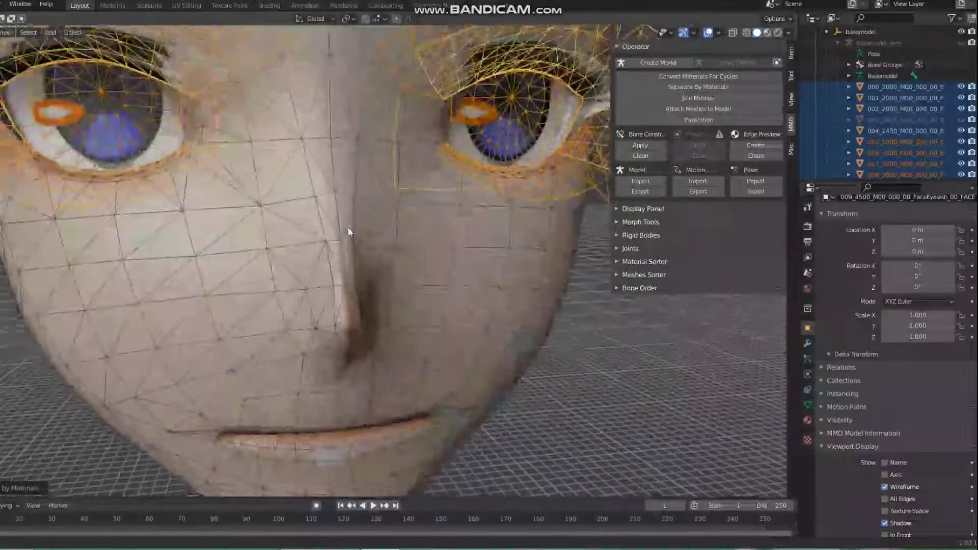
pyautogui.moveTo(350, 229); pyautogui.dragTo(274, 231, button='middle')
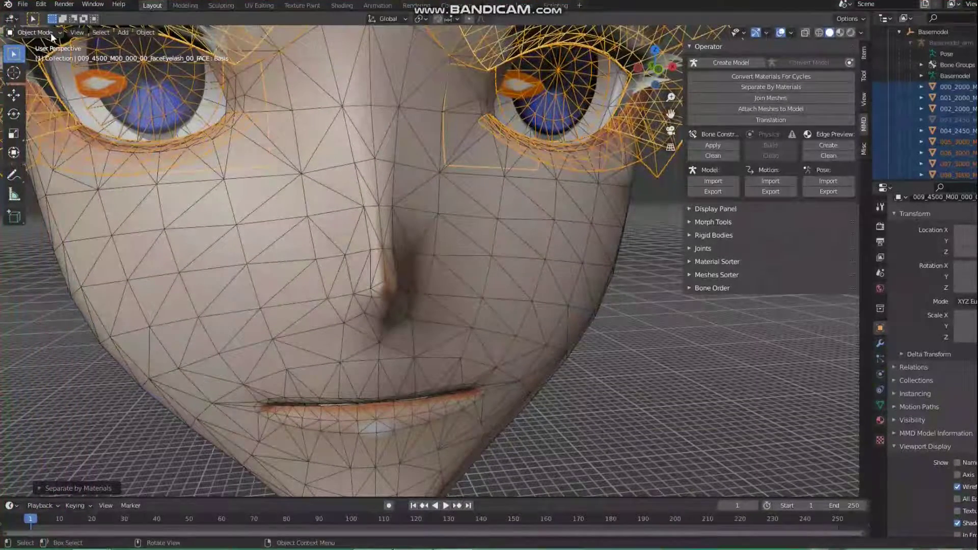
# Switch to Sculpt Mode and zoom in on the face.
pyautogui.click(51, 33)
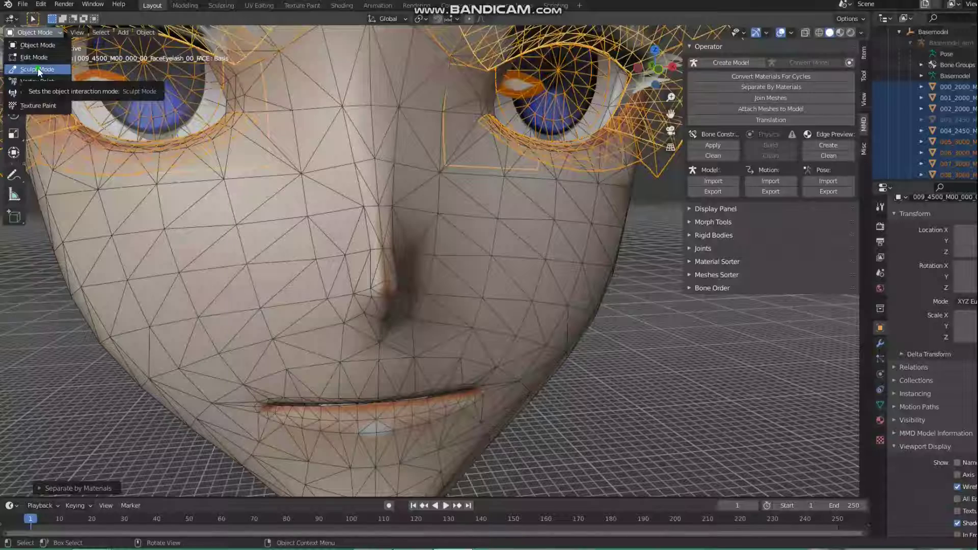
pyautogui.click(38, 70)
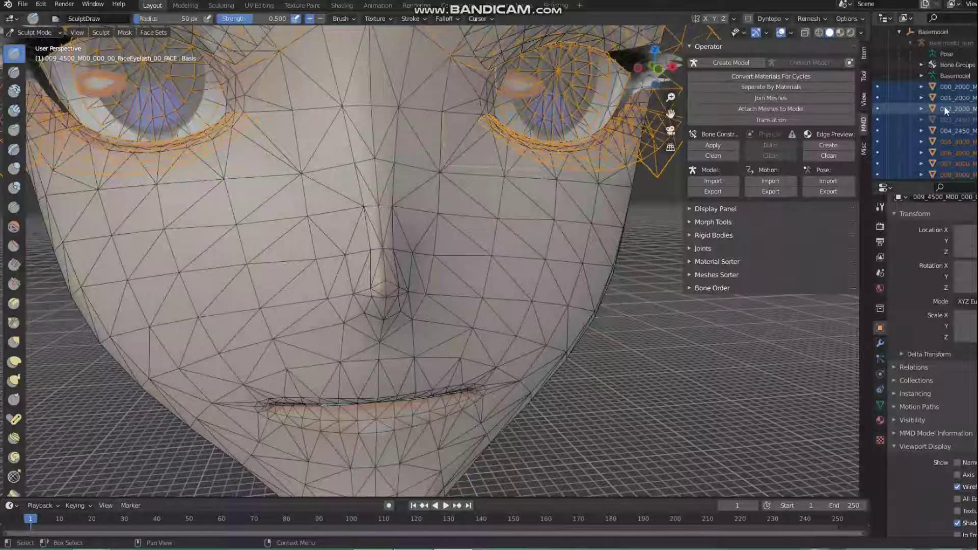
pyautogui.click(330, 198)
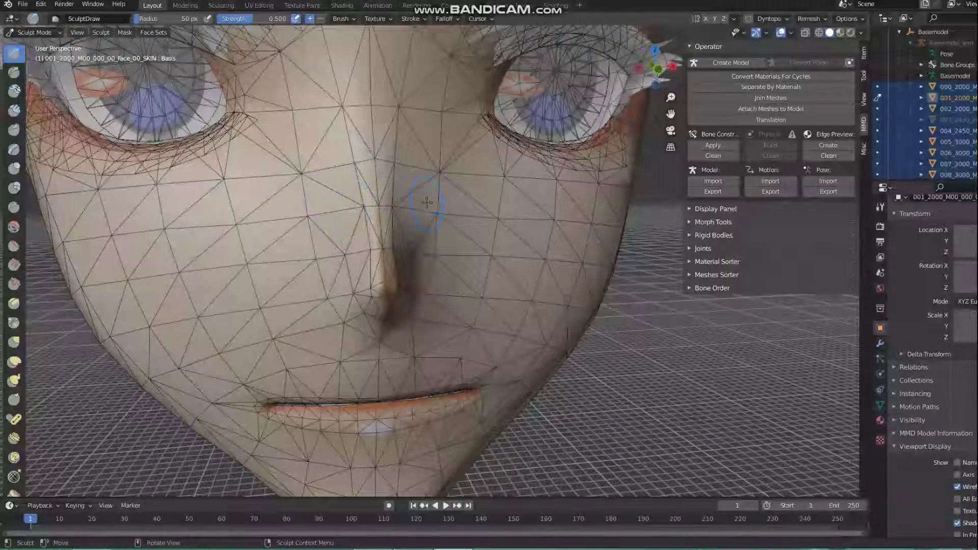
pyautogui.scroll(-5, 412, 202)
pyautogui.scroll(5, 510, 163)
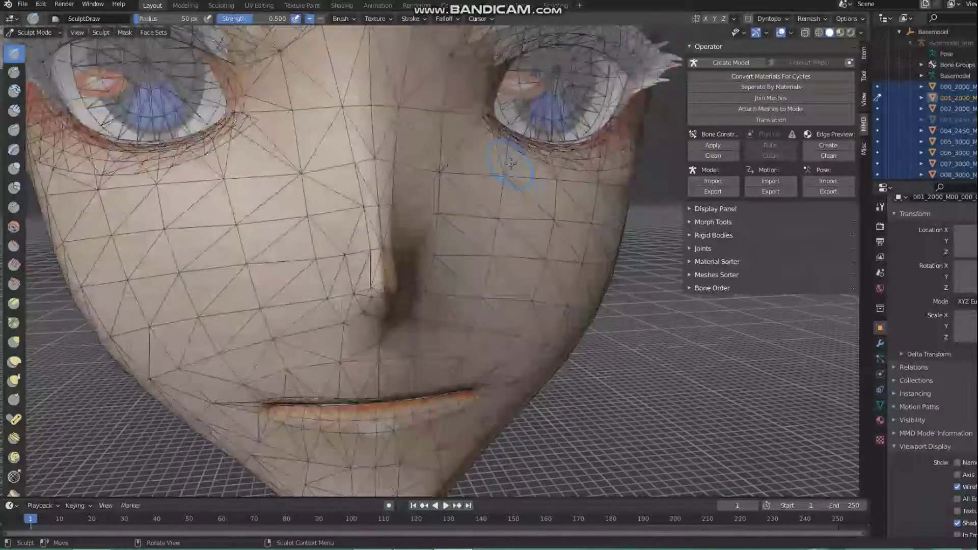
pyautogui.scroll(-5, 511, 163)
# Use Alt+Q to make 001_2000_M00_000_00_Face_00_SKIN the active sculpt object instead of the eyebrow mesh.
pyautogui.hotkey('alt', 'q')
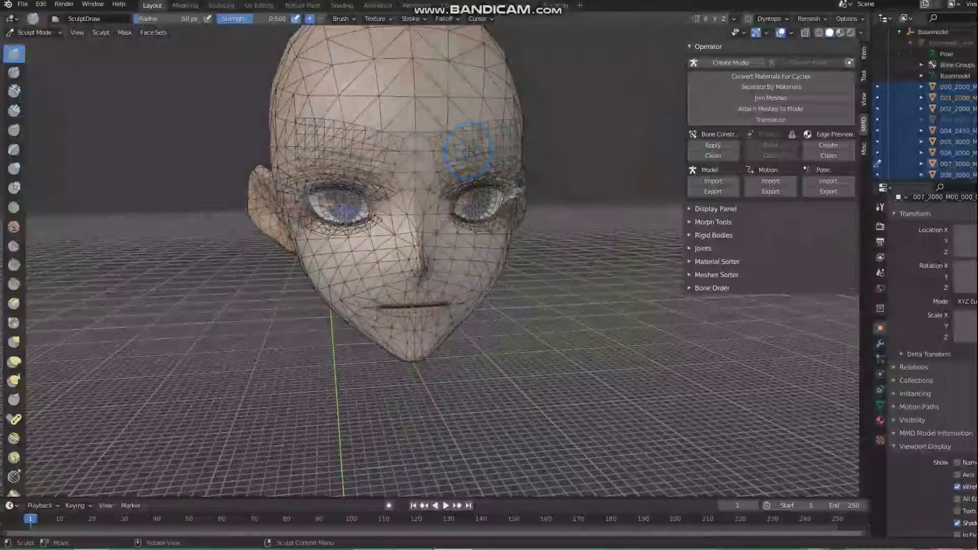
pyautogui.hotkey('alt', 'q')
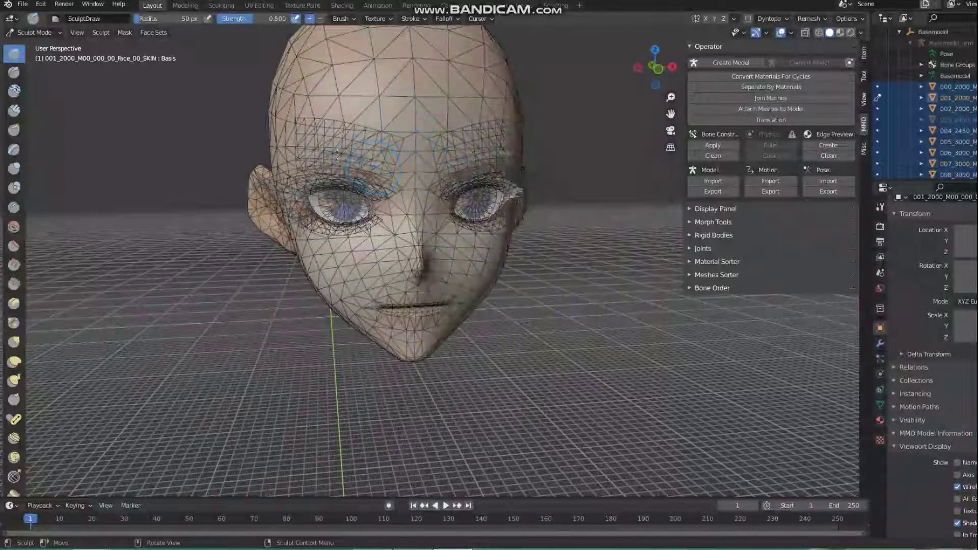
pyautogui.hotkey('alt', 'q')
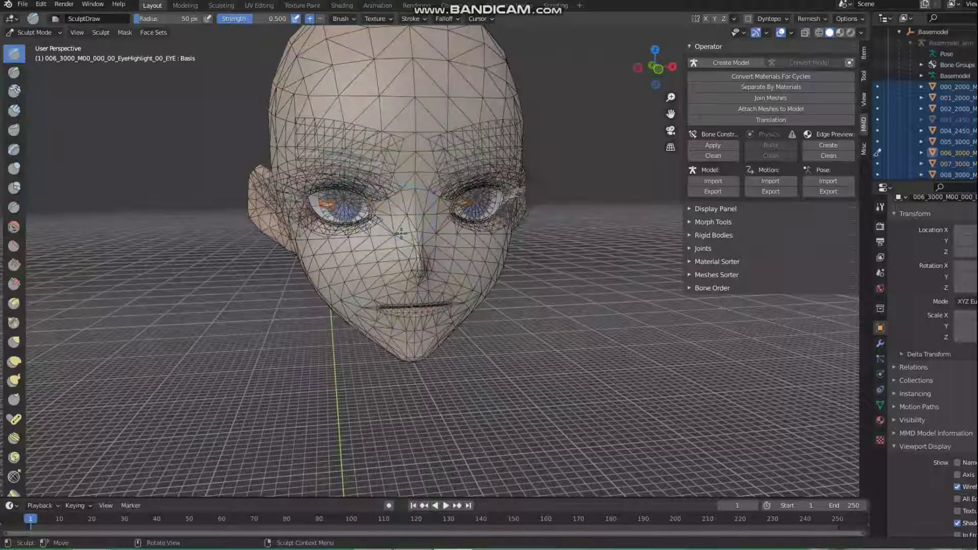
pyautogui.hotkey('alt', 'q')
pyautogui.scroll(6, 457, 278)
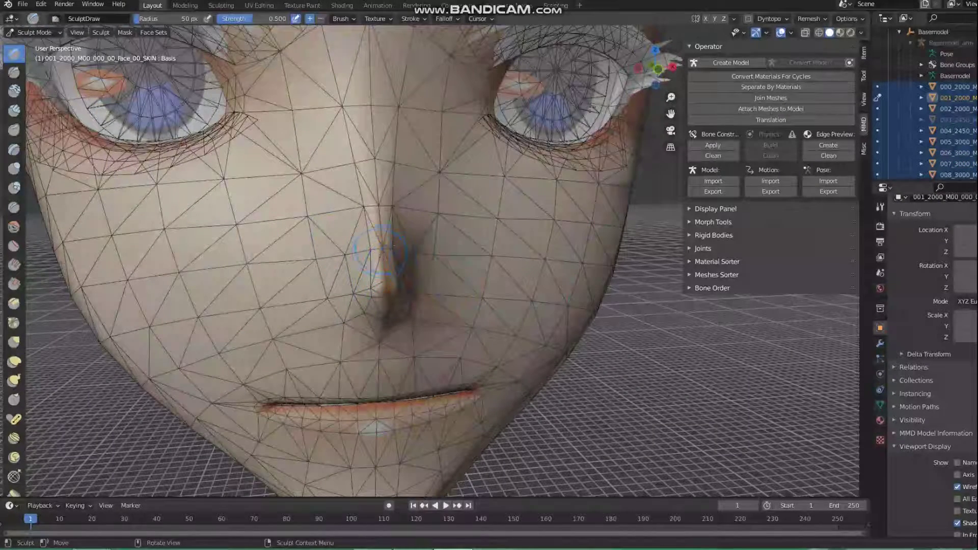
pyautogui.click(52, 33)
# In vertex Edit Mode, box-select the vertices around the nose tip.
pyautogui.click(39, 53)
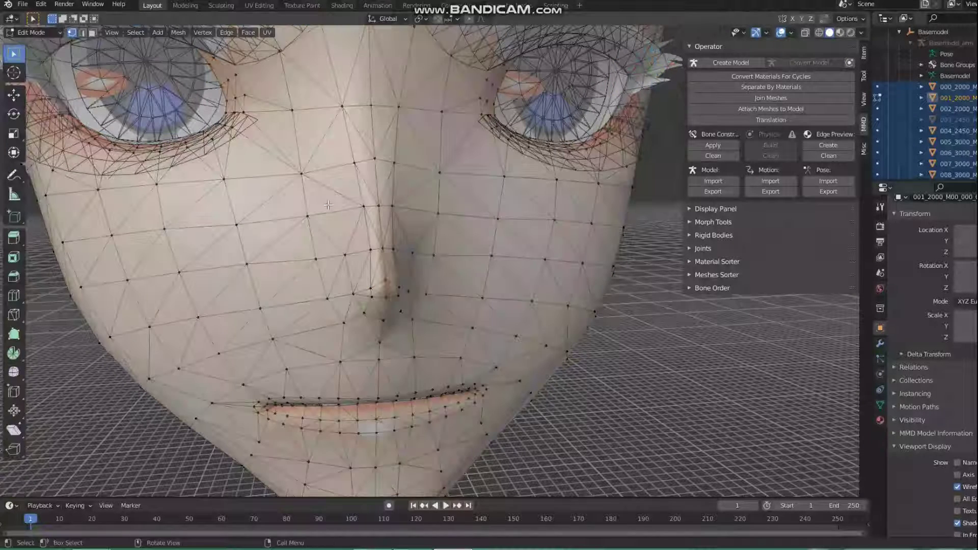
pyautogui.press('b')
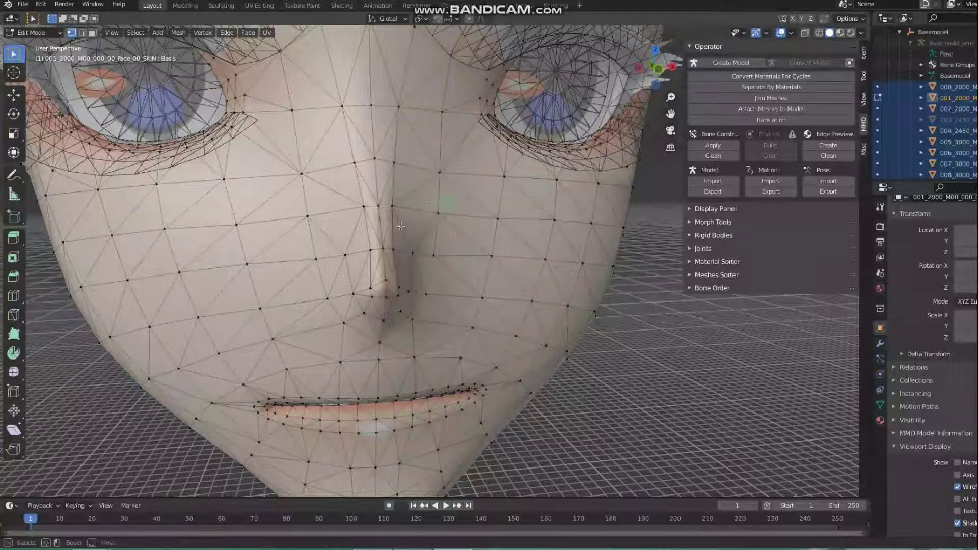
pyautogui.moveTo(447, 201); pyautogui.dragTo(298, 324)
pyautogui.press('b')
pyautogui.moveTo(441, 239); pyautogui.dragTo(298, 349)
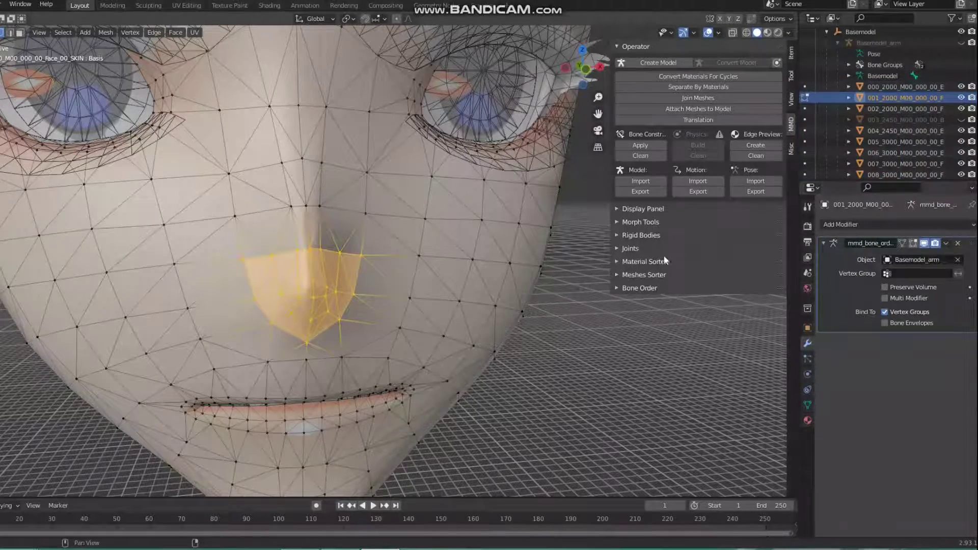
# Subdivide the selected nose faces twice and return to Sculpt Mode.
pyautogui.rightClick(328, 274)
pyautogui.click(329, 273)
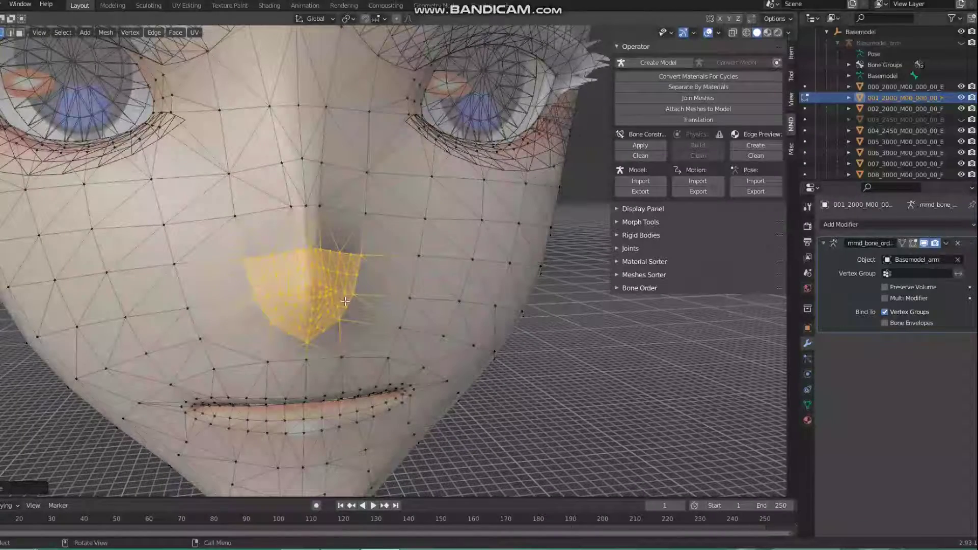
pyautogui.rightClick(345, 282)
pyautogui.click(345, 283)
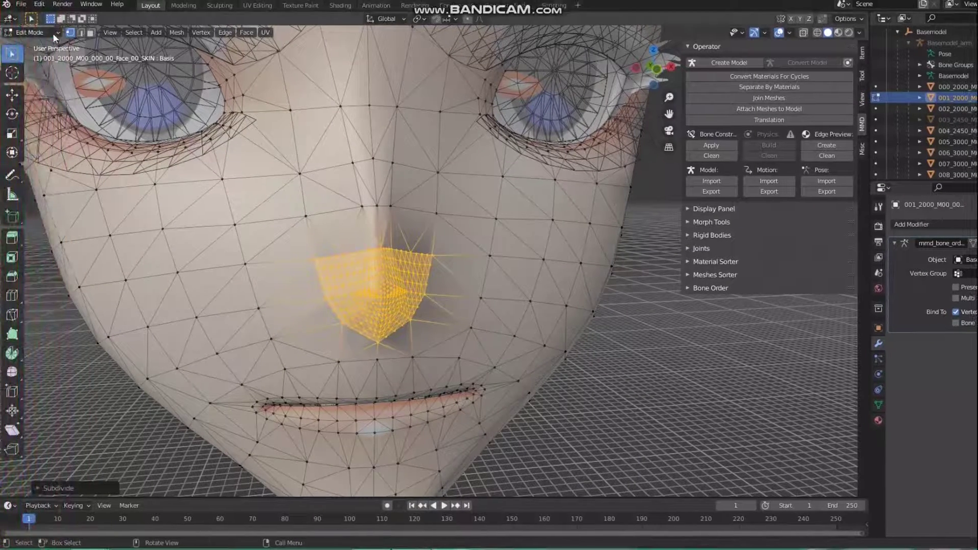
pyautogui.click(51, 34)
pyautogui.click(31, 68)
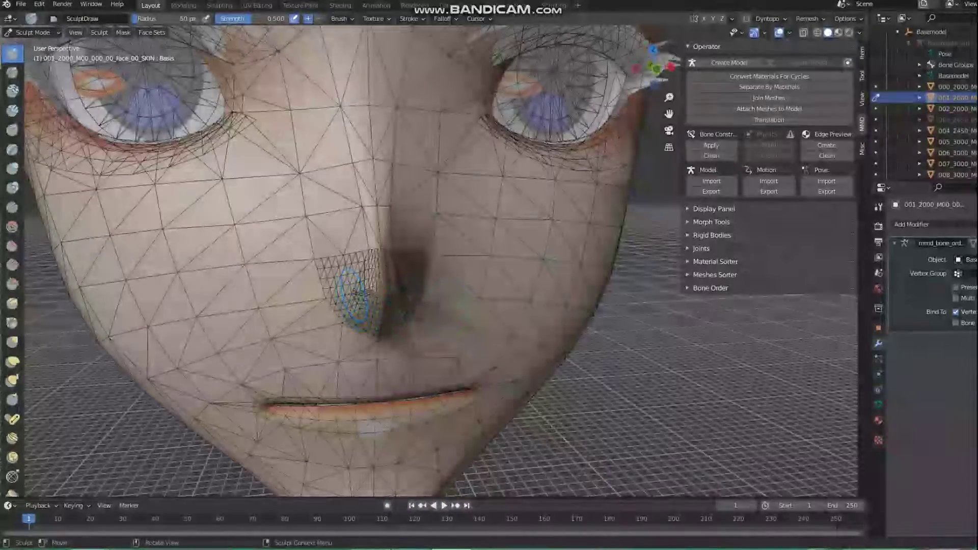
# Recentre on the face and select the Grab brush with X-axis symmetry enabled.
pyautogui.keyDown('shift'); pyautogui.moveTo(352, 296); pyautogui.dragTo(350, 225, button='middle'); pyautogui.keyUp('shift')
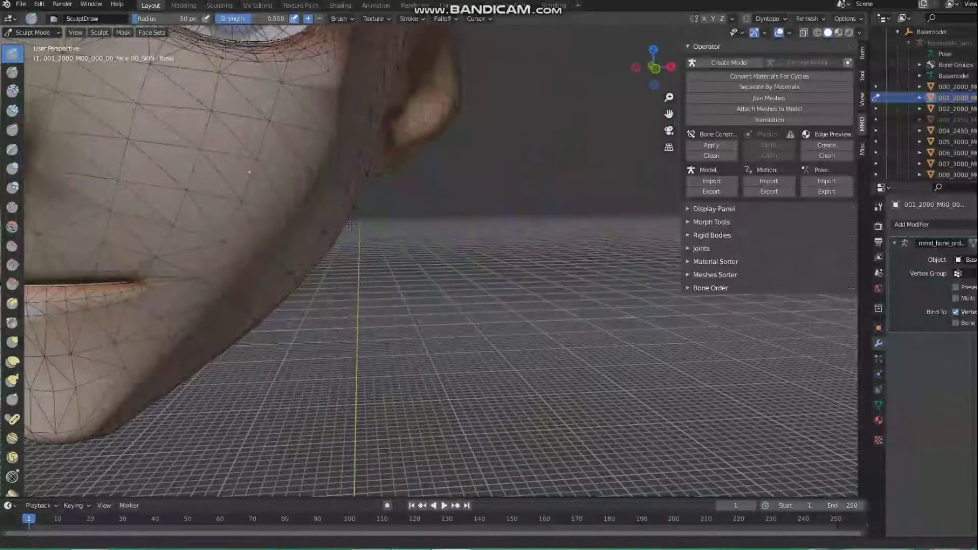
pyautogui.press('KP_Decimal')
pyautogui.scroll(3, 510, 308)
pyautogui.scroll(2, 509, 308)
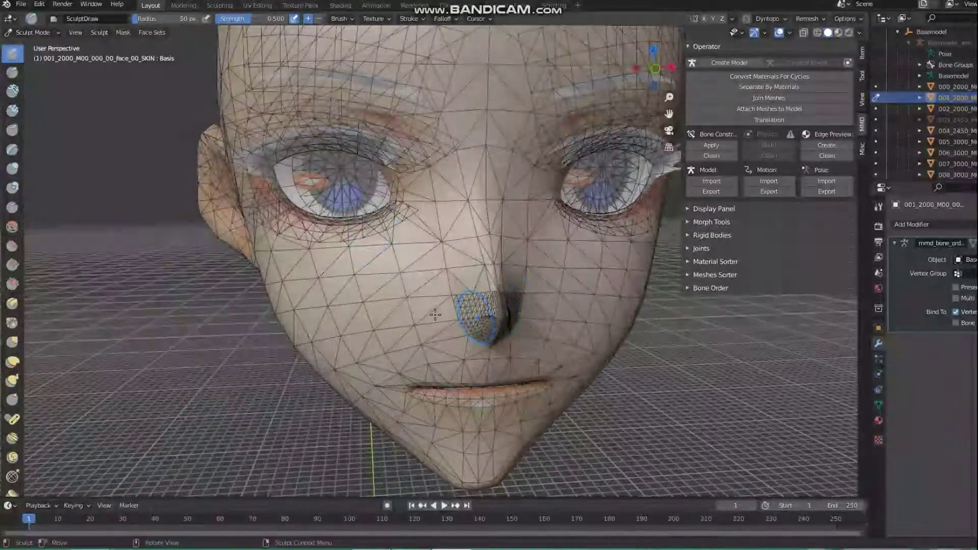
pyautogui.click(13, 341)
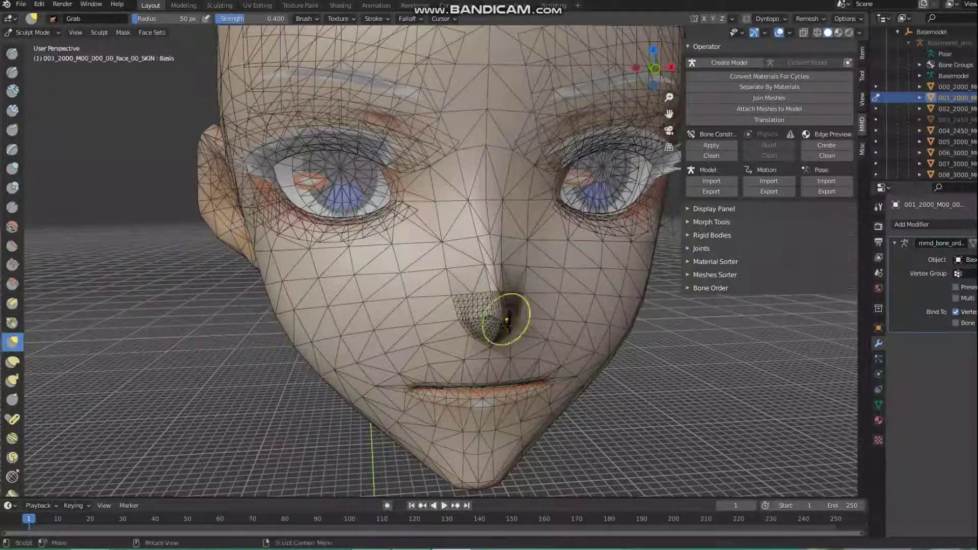
pyautogui.moveTo(590, 316); pyautogui.dragTo(533, 297, button='middle')
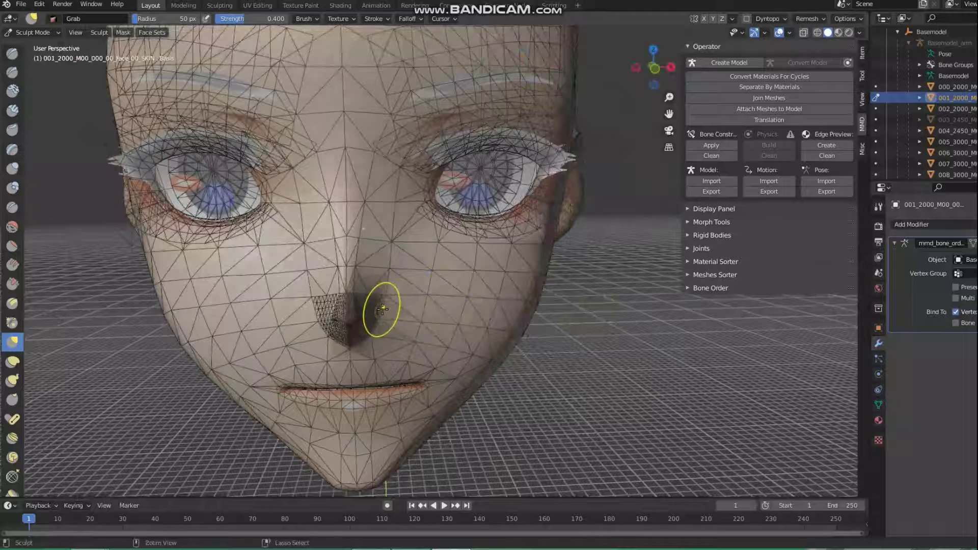
pyautogui.click(704, 19)
# Pull the nostril with the Grab brush, then return the face to Edit Mode.
pyautogui.moveTo(361, 316)
pyautogui.mouseDown()
pyautogui.moveTo(377, 316)
pyautogui.moveTo(357, 310)
pyautogui.moveTo(389, 323)
pyautogui.moveTo(364, 322)
pyautogui.mouseUp()
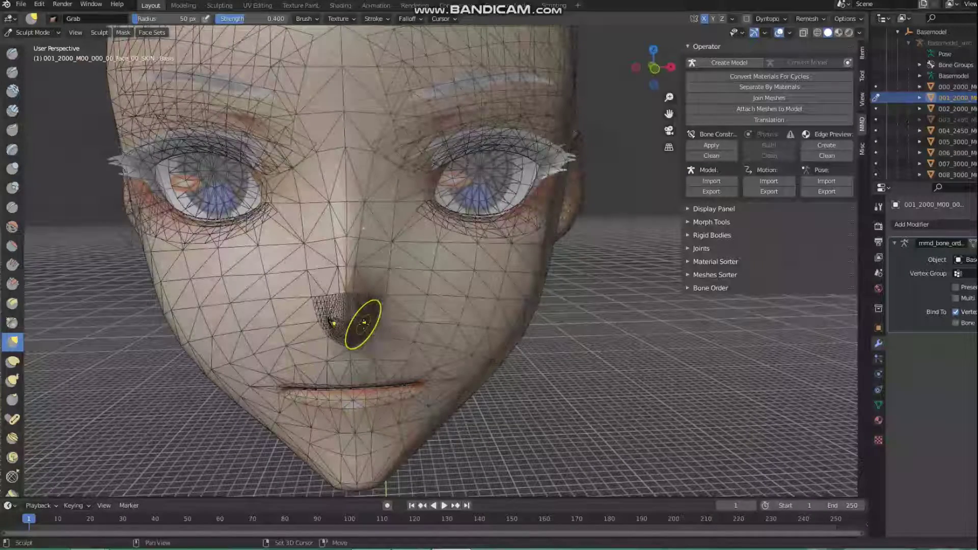
pyautogui.press('KP_Decimal')
pyautogui.press('Tab')
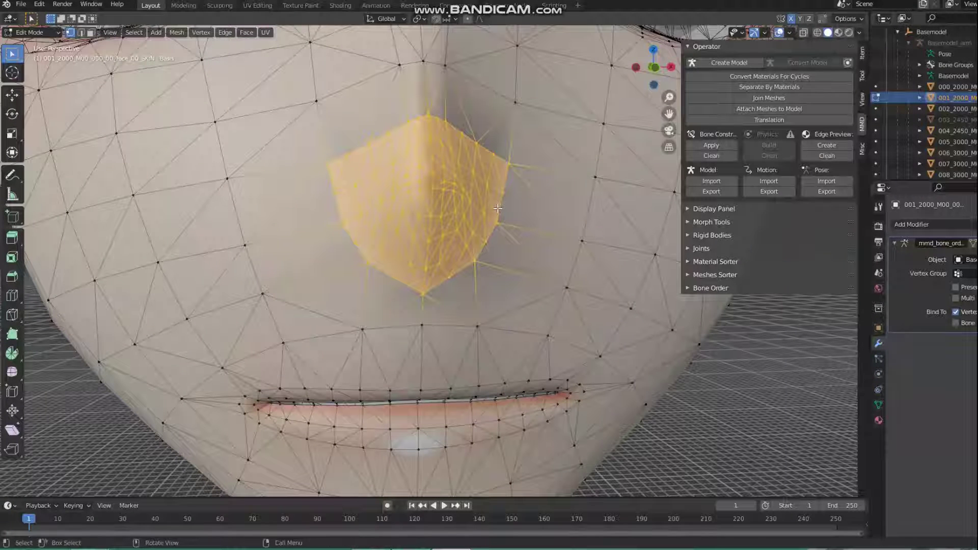
# Subdivide the selected nose faces once more and show the mesh's data properties.
pyautogui.rightClick(460, 201)
pyautogui.click(461, 209)
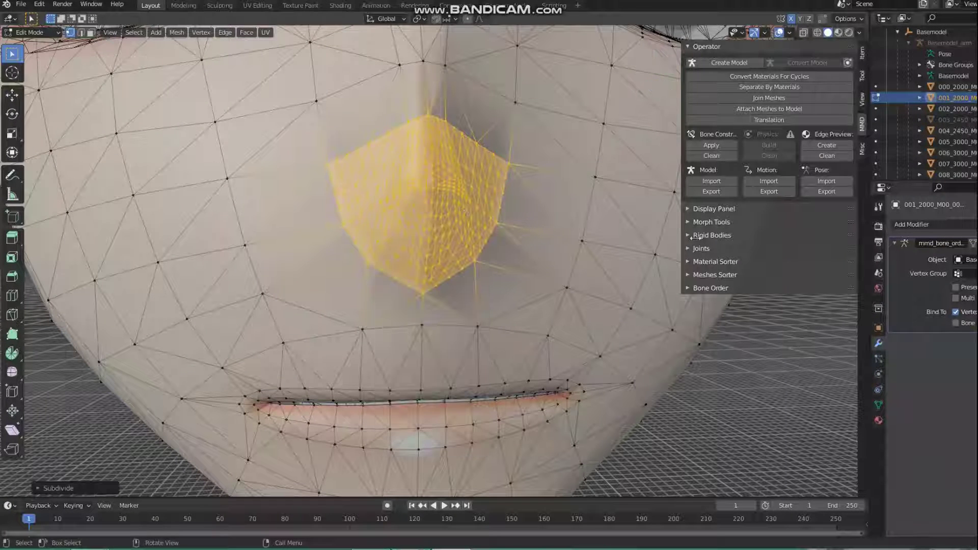
pyautogui.click(877, 360)
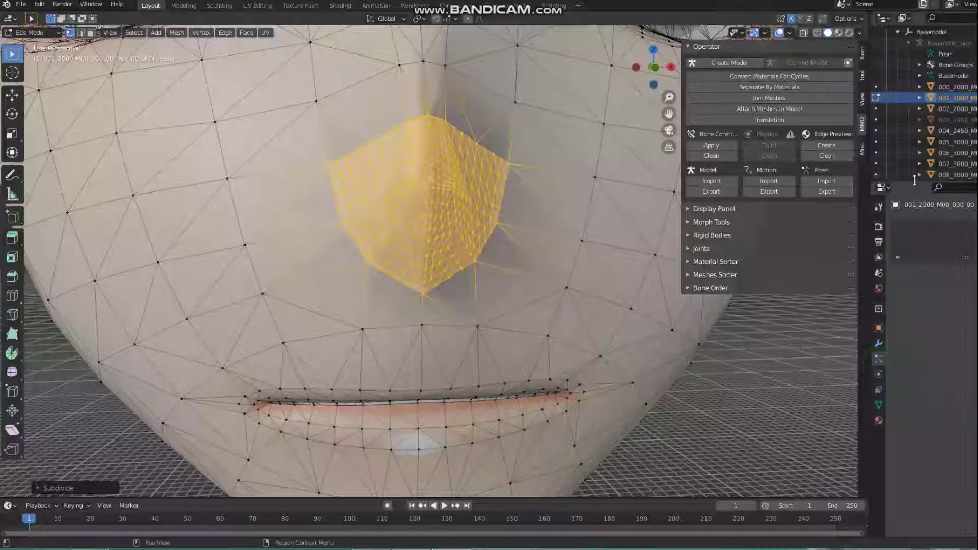
pyautogui.click(879, 405)
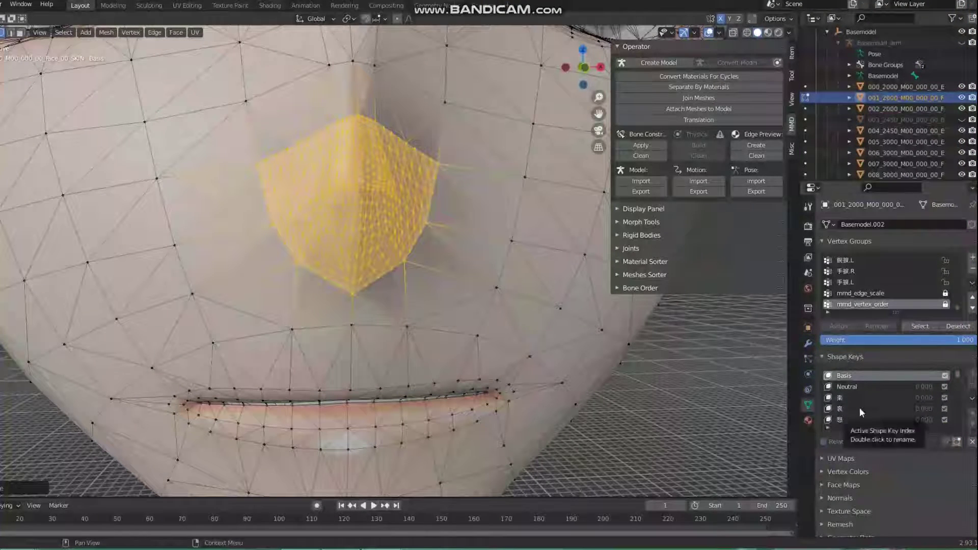
# Preview the Neutral and 楽 shape keys, make the jaw key active, then switch to Object Mode.
pyautogui.click(878, 387)
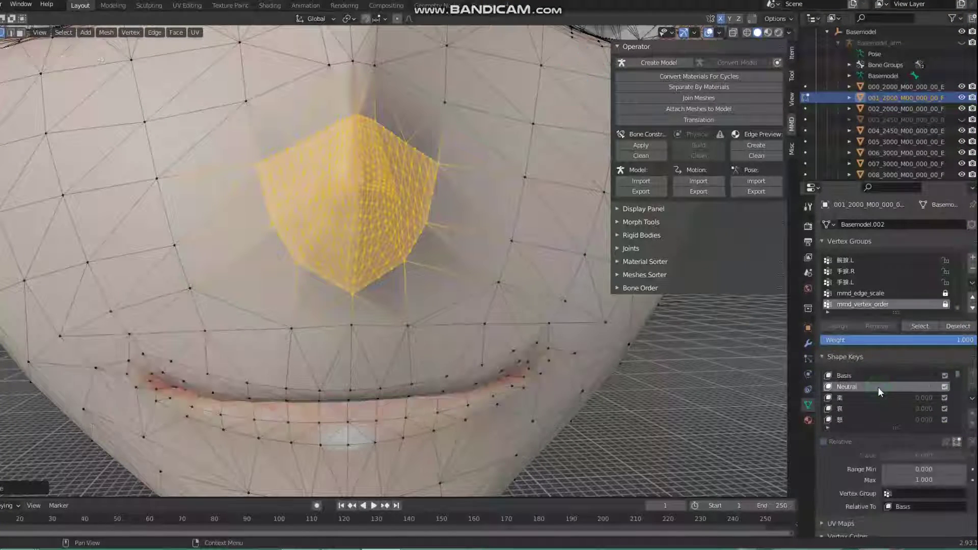
pyautogui.click(882, 395)
pyautogui.click(881, 397)
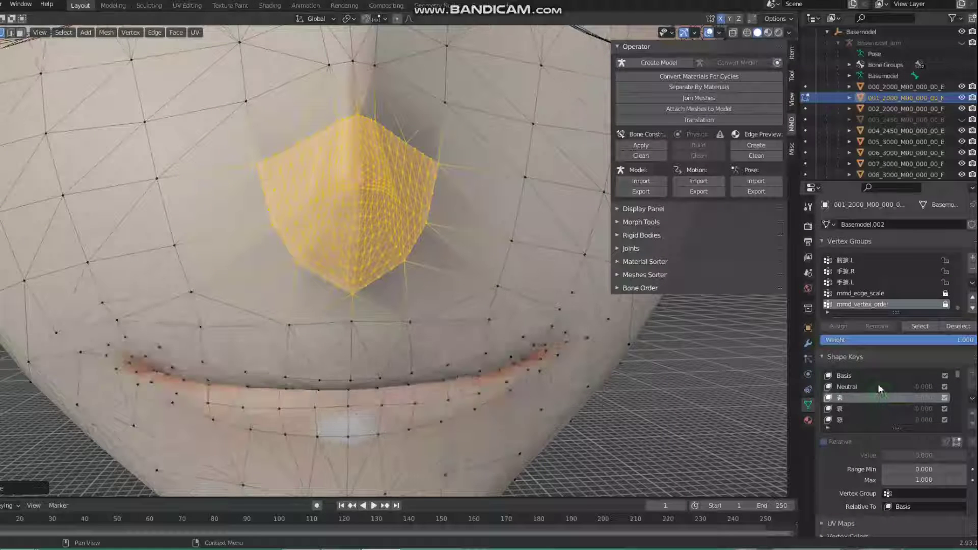
pyautogui.click(878, 377)
pyautogui.moveTo(957, 375); pyautogui.dragTo(956, 442)
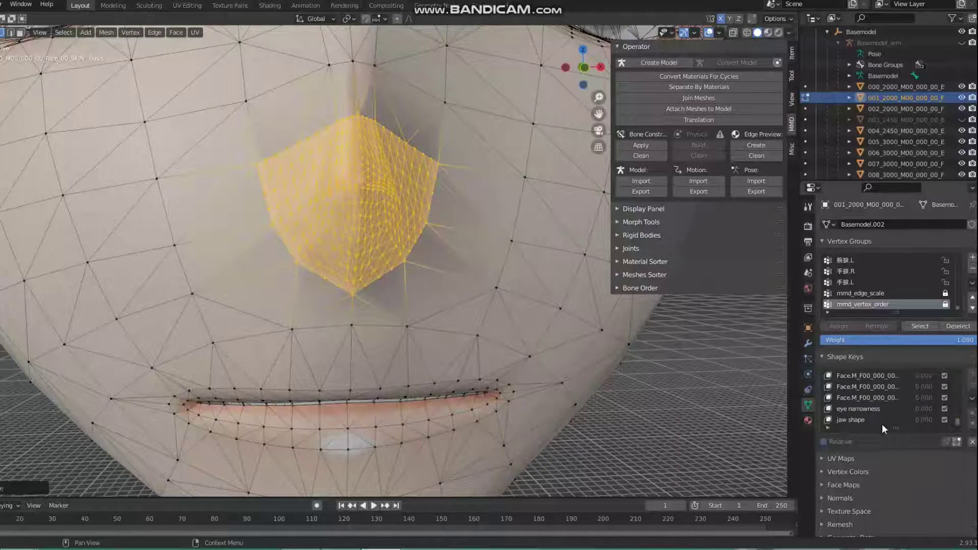
pyautogui.click(869, 419)
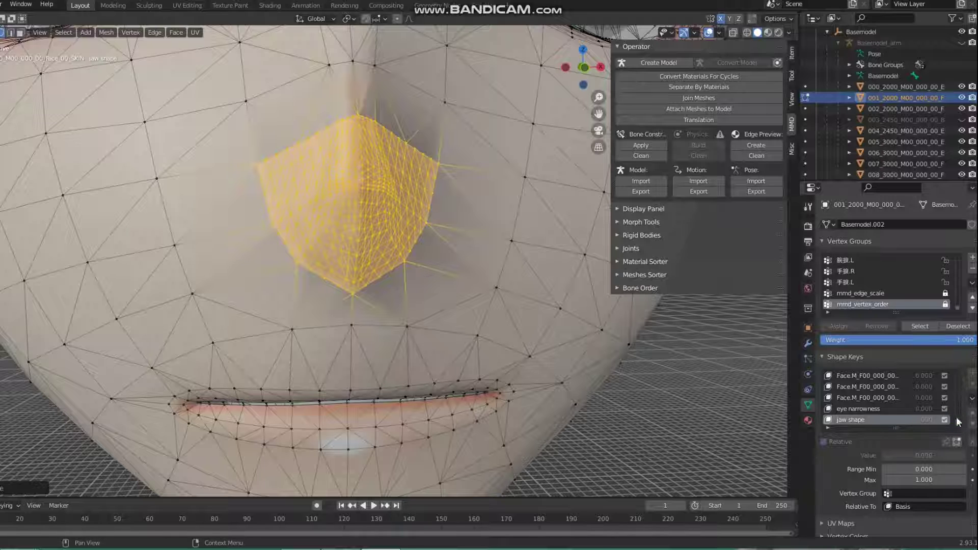
pyautogui.click(973, 376)
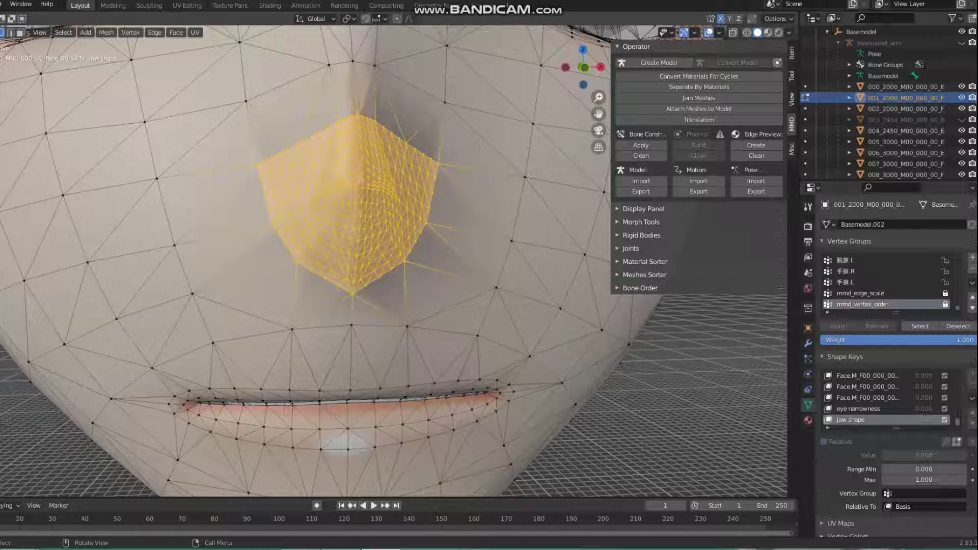
pyautogui.press('Tab')
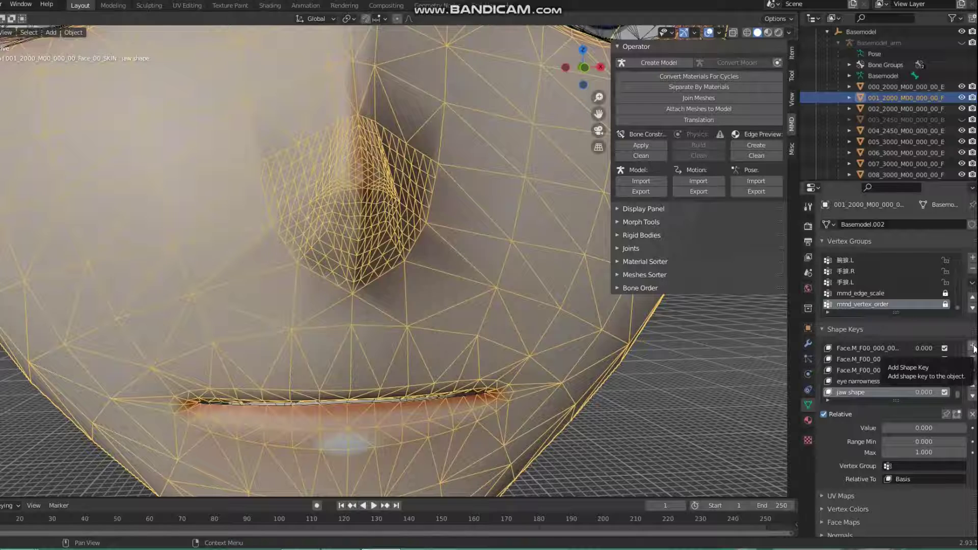
# Add a new shape key named 'nostril detail' and turn on its edit-mode display toggle.
pyautogui.click(973, 348)
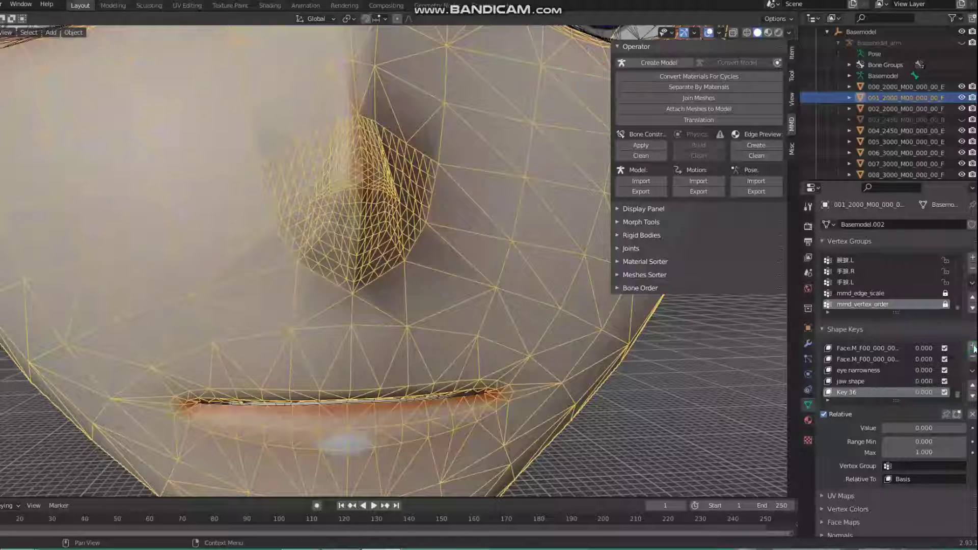
pyautogui.click(857, 392)
pyautogui.write('n')
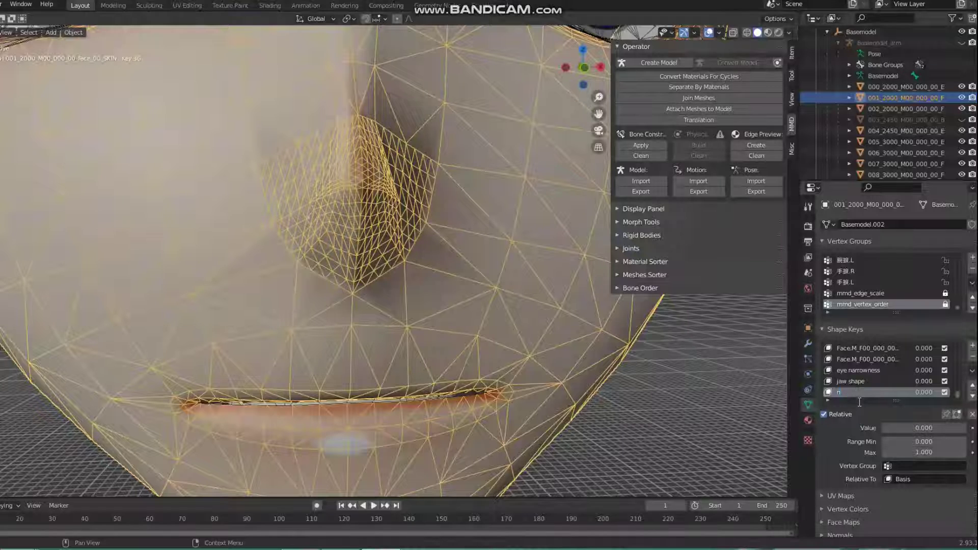
pyautogui.write('ostril detail')
pyautogui.press('Return')
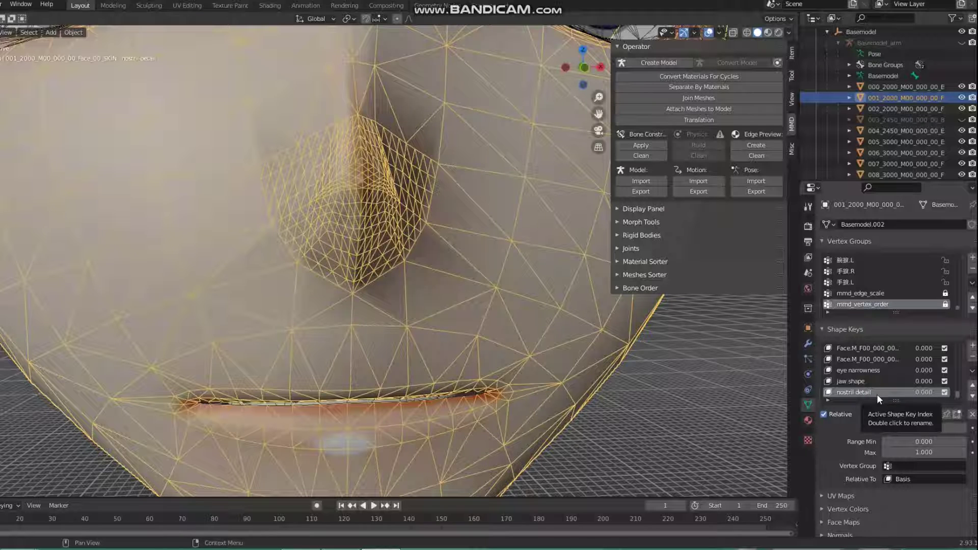
pyautogui.scroll(-1, 857, 432)
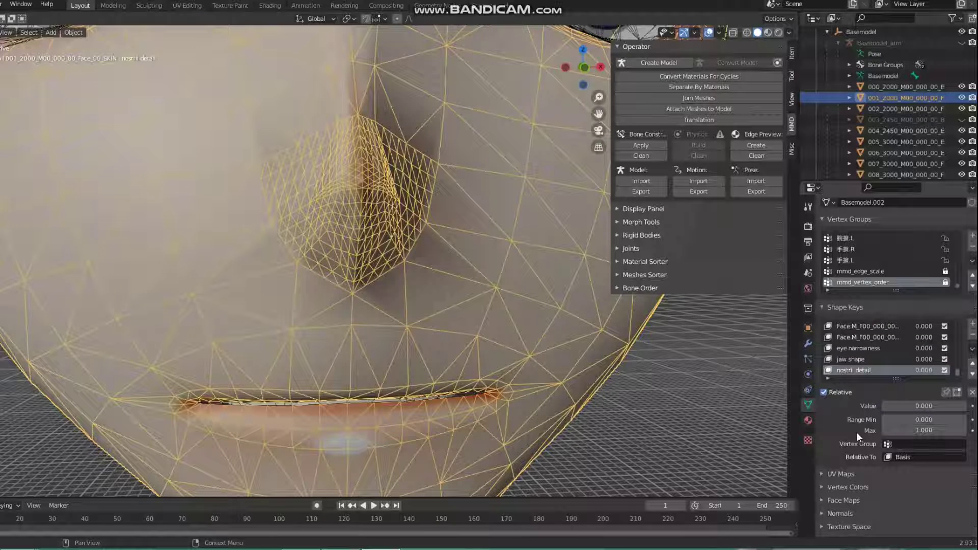
pyautogui.click(957, 393)
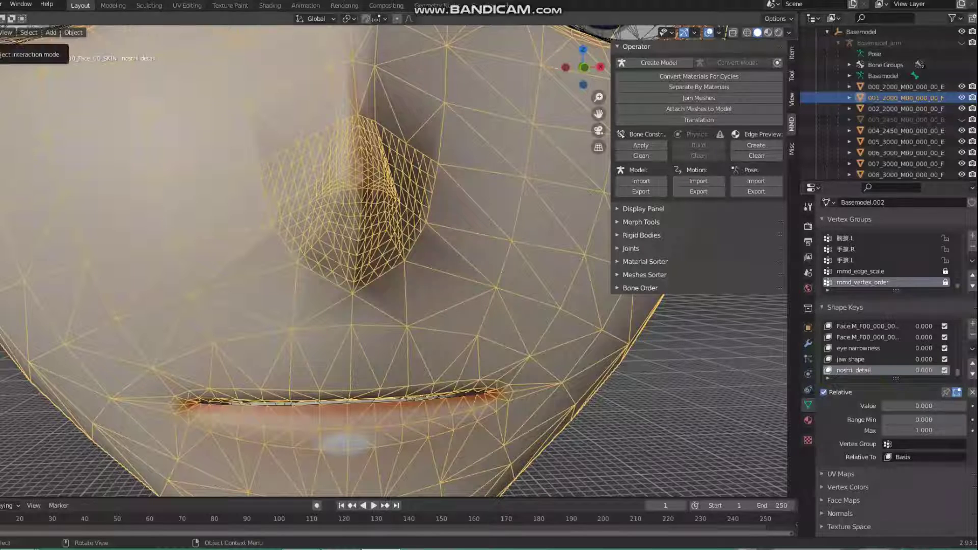
# Enter Sculpt Mode with the Grab brush at 83 px radius and pull the nostril.
pyautogui.click(5, 19)
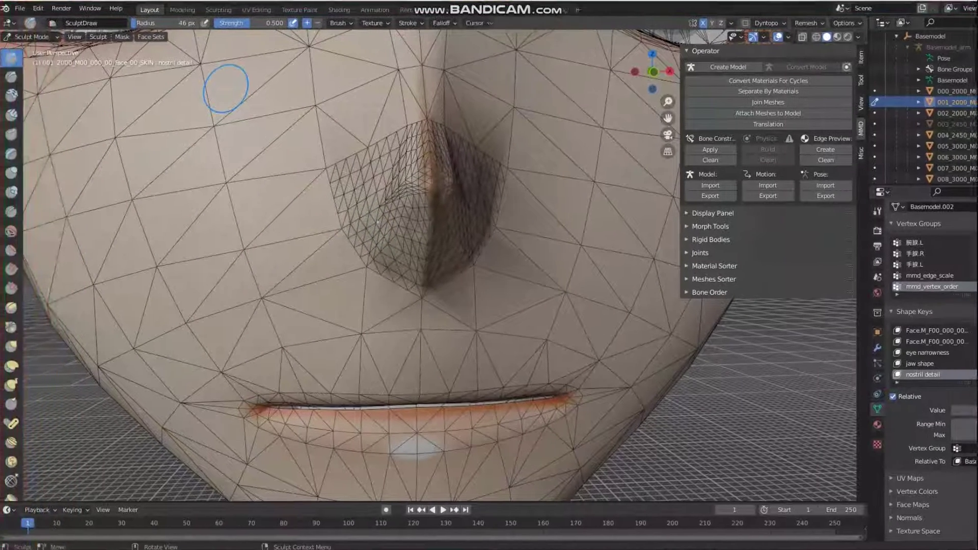
pyautogui.click(12, 346)
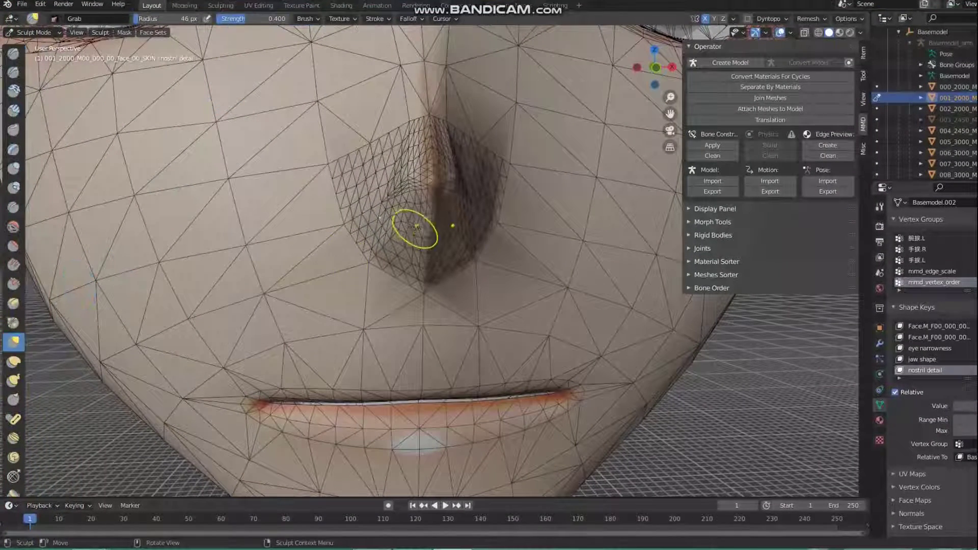
pyautogui.press('f')
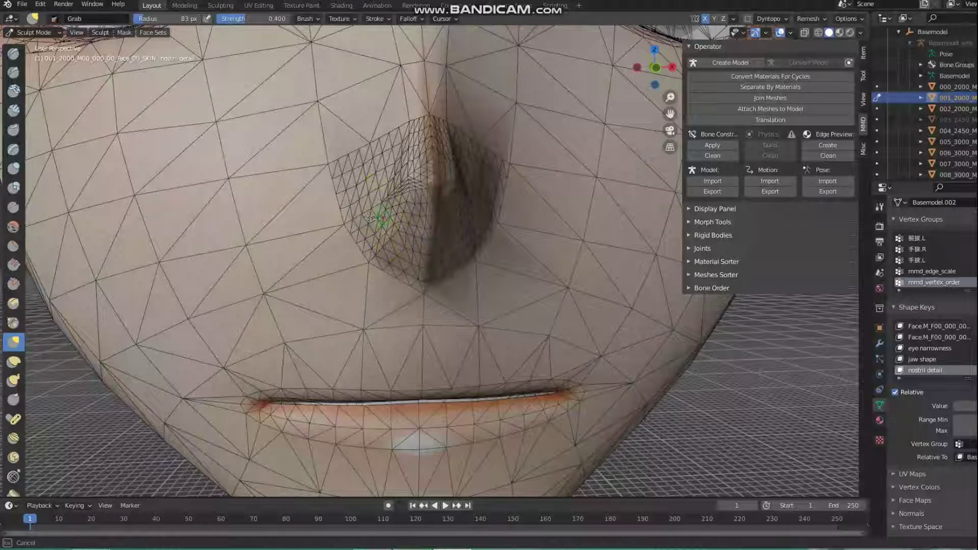
pyautogui.click(381, 218)
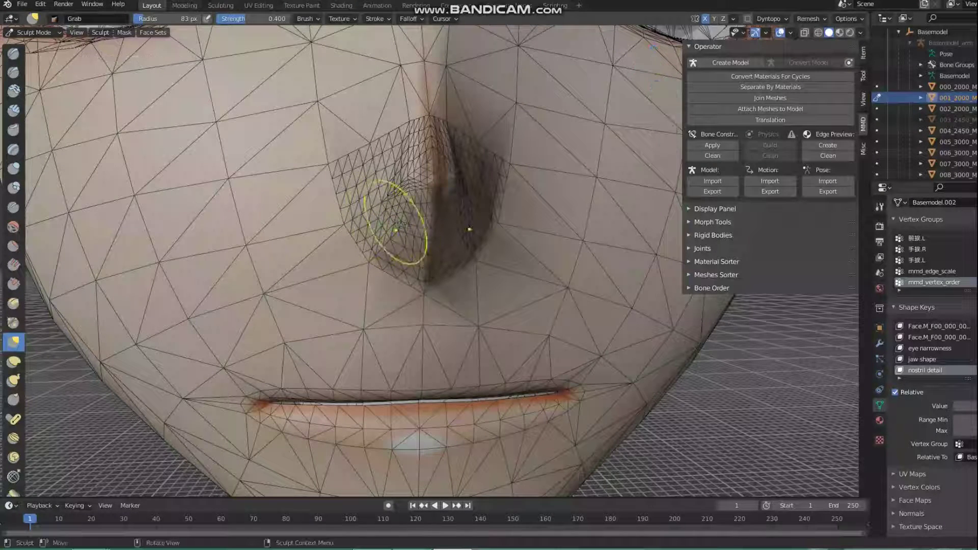
pyautogui.moveTo(400, 224)
pyautogui.mouseDown()
pyautogui.moveTo(408, 227)
pyautogui.moveTo(393, 223)
pyautogui.mouseUp()
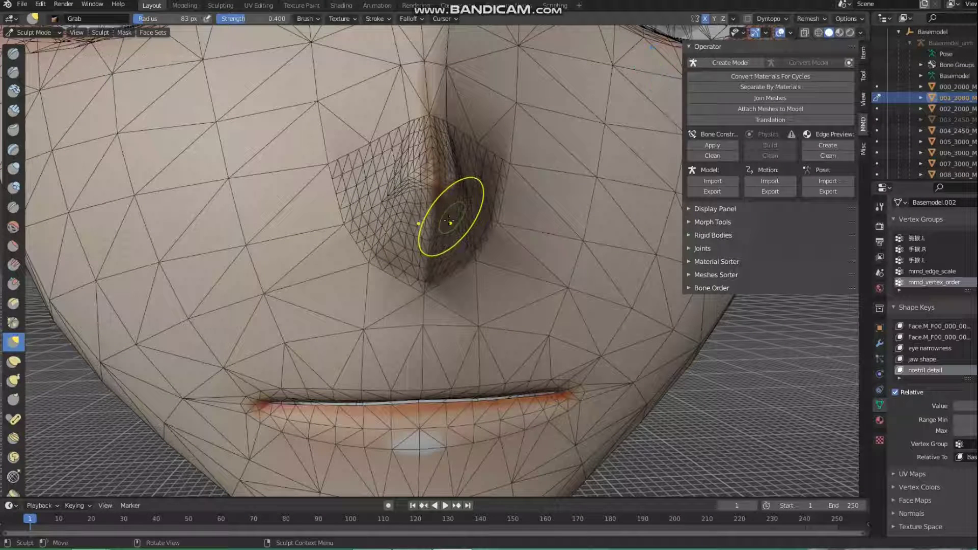
pyautogui.press('f')
pyautogui.press('Escape')
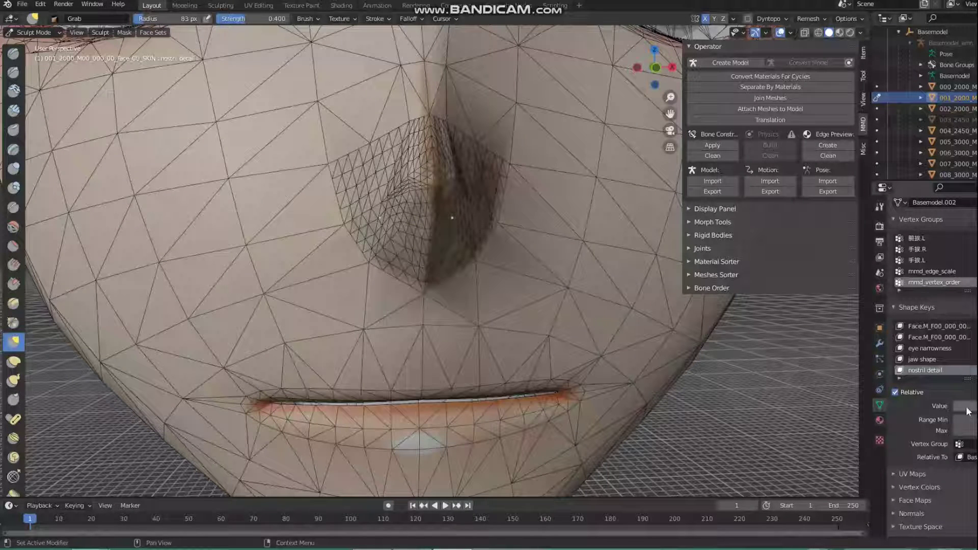
# Turn the nostril detail key fully on and reshape the left nostril's dent, cavity and wall.
pyautogui.moveTo(968, 411); pyautogui.dragTo(975, 411)
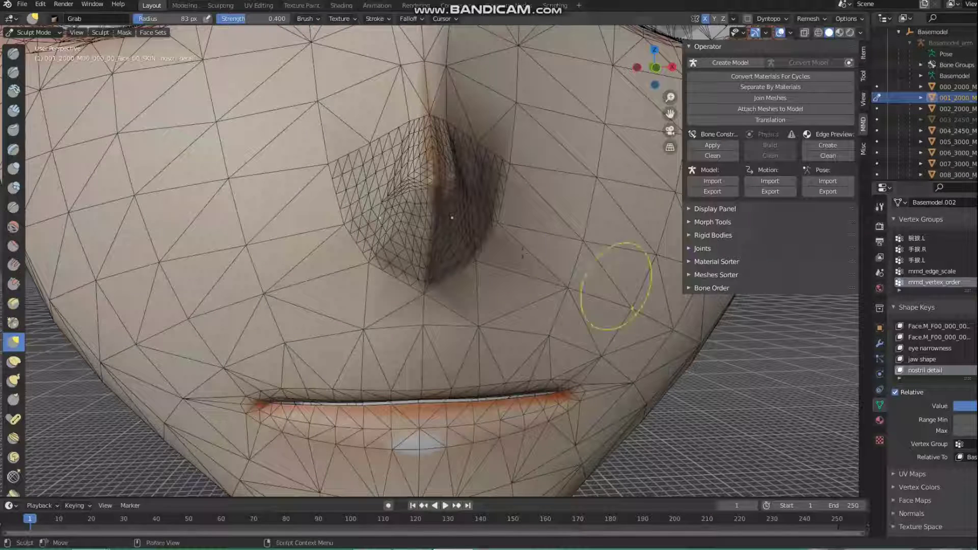
pyautogui.moveTo(426, 211); pyautogui.dragTo(415, 230)
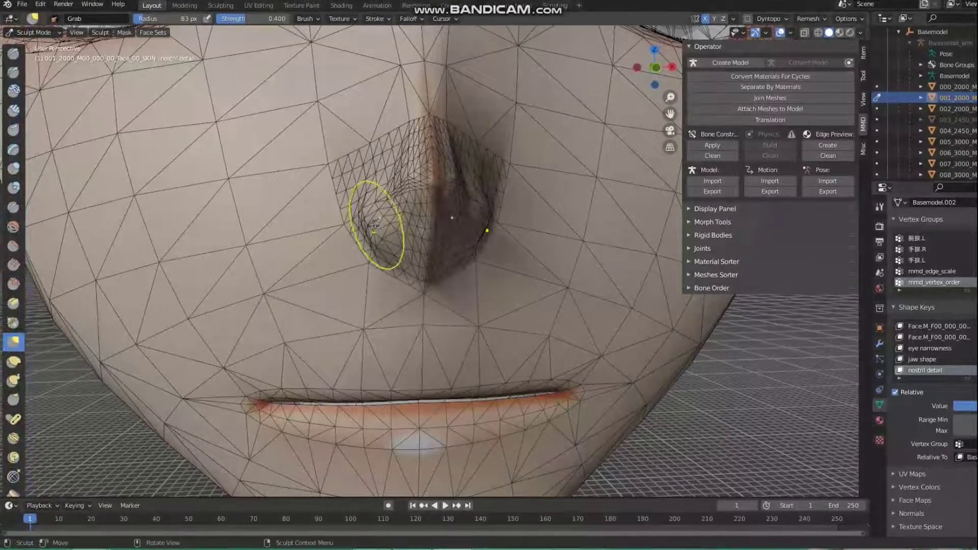
pyautogui.moveTo(389, 200)
pyautogui.mouseDown()
pyautogui.moveTo(414, 250)
pyautogui.moveTo(446, 211)
pyautogui.mouseUp()
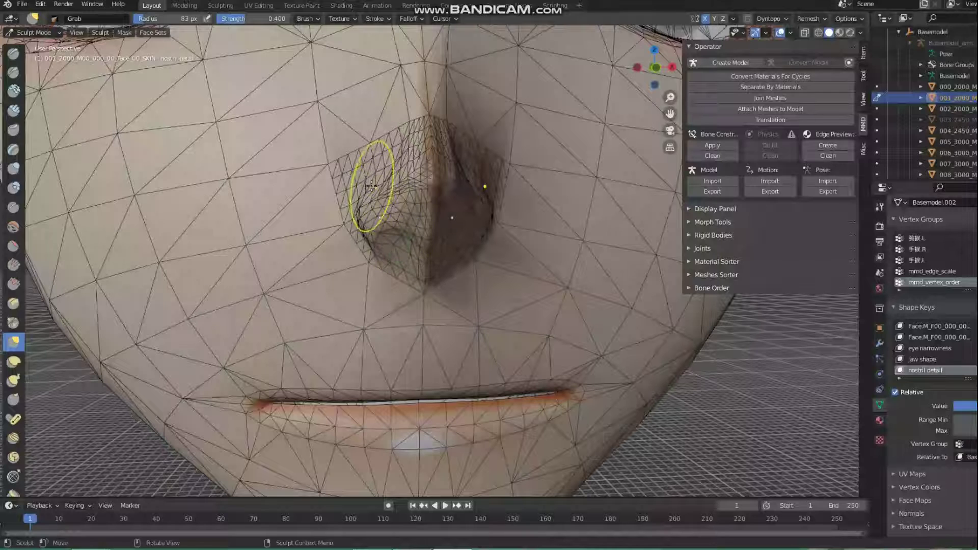
pyautogui.moveTo(376, 197)
pyautogui.mouseDown()
pyautogui.moveTo(355, 190)
pyautogui.moveTo(379, 190)
pyautogui.moveTo(365, 237)
pyautogui.moveTo(354, 237)
pyautogui.mouseUp()
# Switch to the Draw brush and zoom and orbit to an angled close-up of the nose.
pyautogui.press('x')
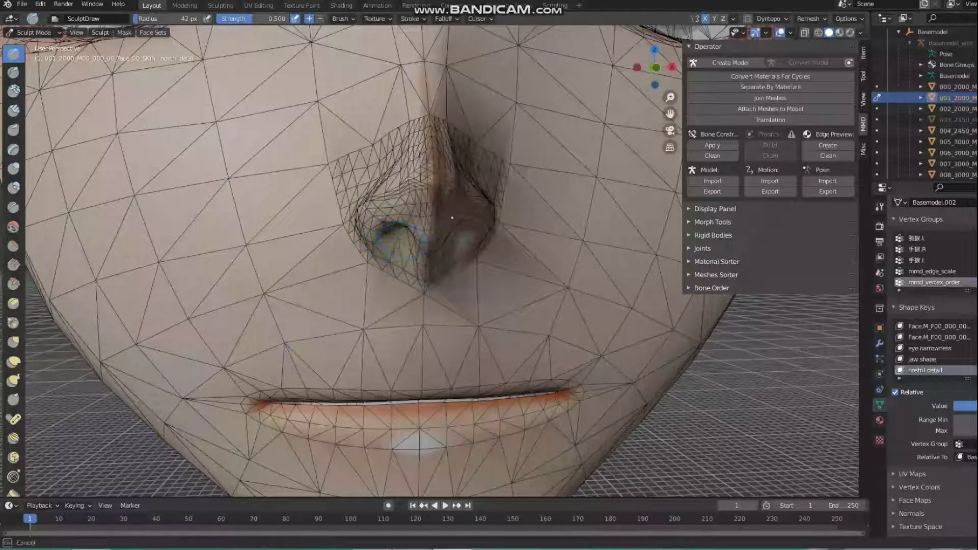
pyautogui.scroll(5, 241, 190)
pyautogui.scroll(-2, 241, 190)
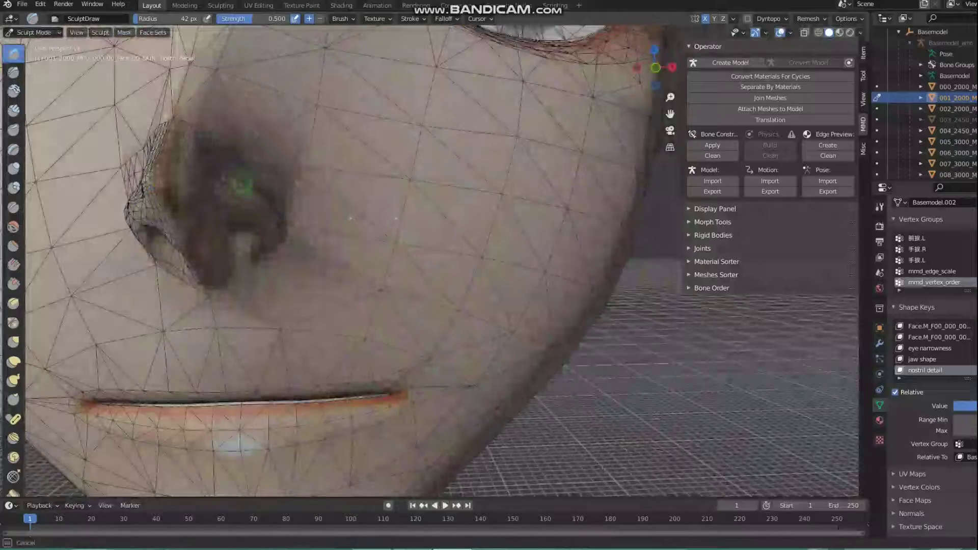
pyautogui.scroll(-2, 306, 229)
pyautogui.scroll(-1, 357, 255)
pyautogui.scroll(-2, 415, 285)
pyautogui.scroll(2, 415, 286)
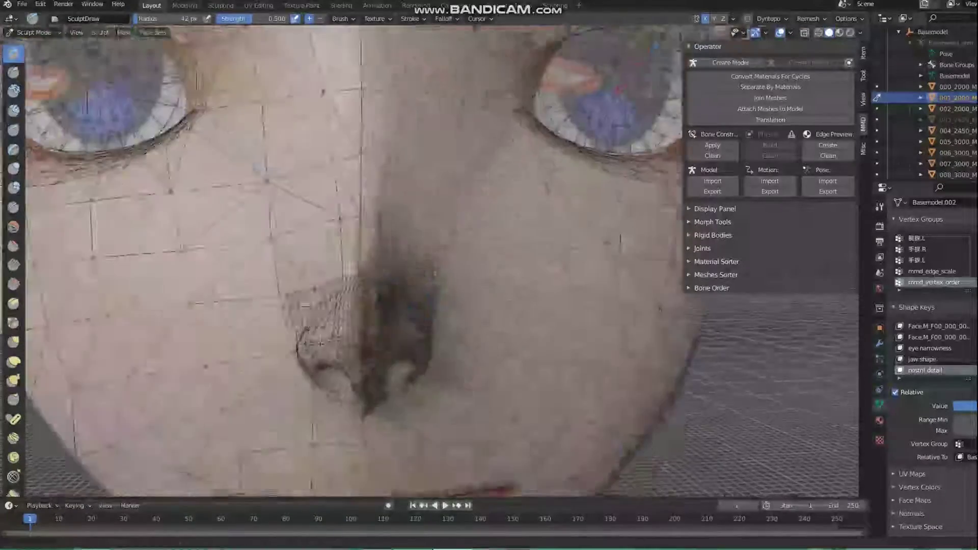
pyautogui.moveTo(415, 285); pyautogui.dragTo(371, 198, button='middle')
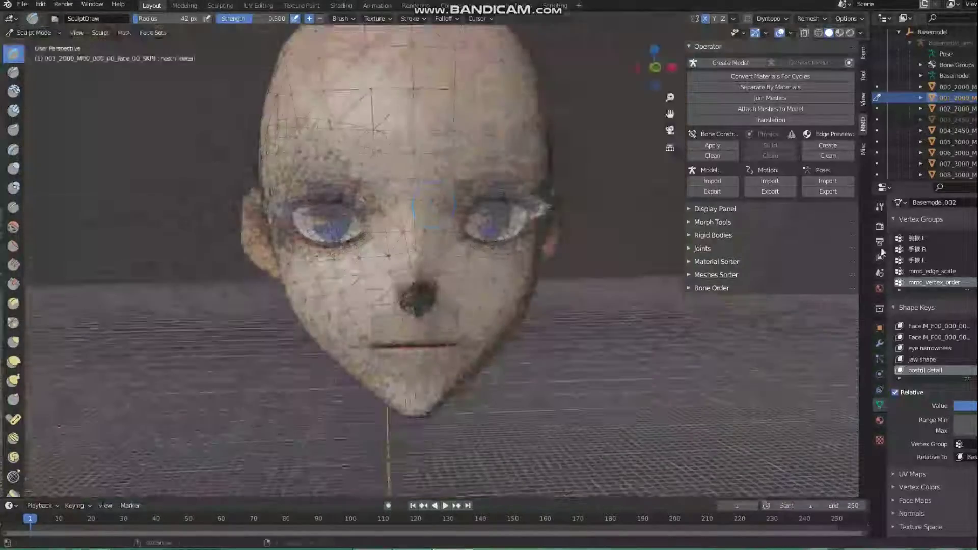
# Reselect the Grab brush and turn off the face mesh's Wireframe viewport display.
pyautogui.click(879, 327)
pyautogui.scroll(2, 326, 255)
pyautogui.scroll(2, 326, 254)
pyautogui.moveTo(326, 255)
pyautogui.mouseDown(button='middle')
pyautogui.moveTo(322, 361)
pyautogui.moveTo(504, 363)
pyautogui.mouseUp(button='middle')
pyautogui.scroll(5, 504, 364)
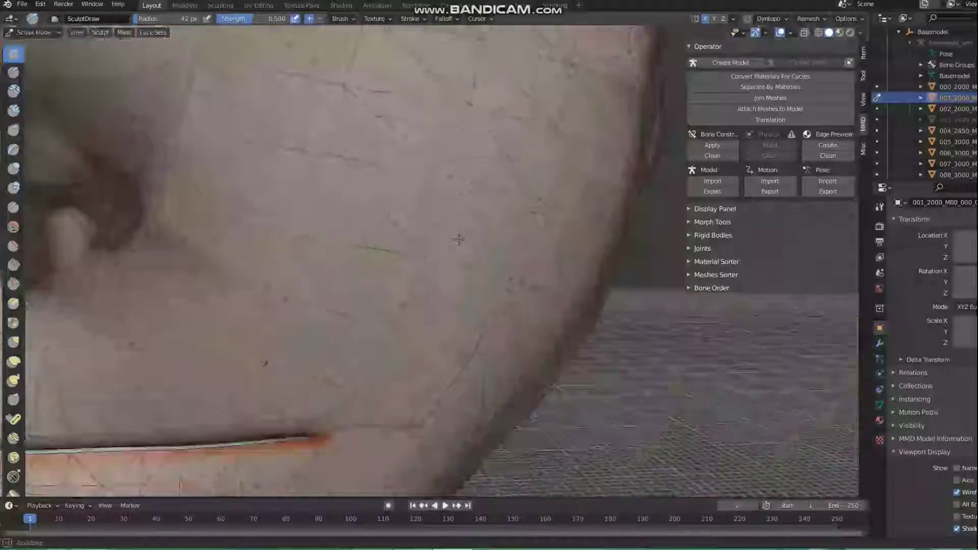
pyautogui.click(14, 342)
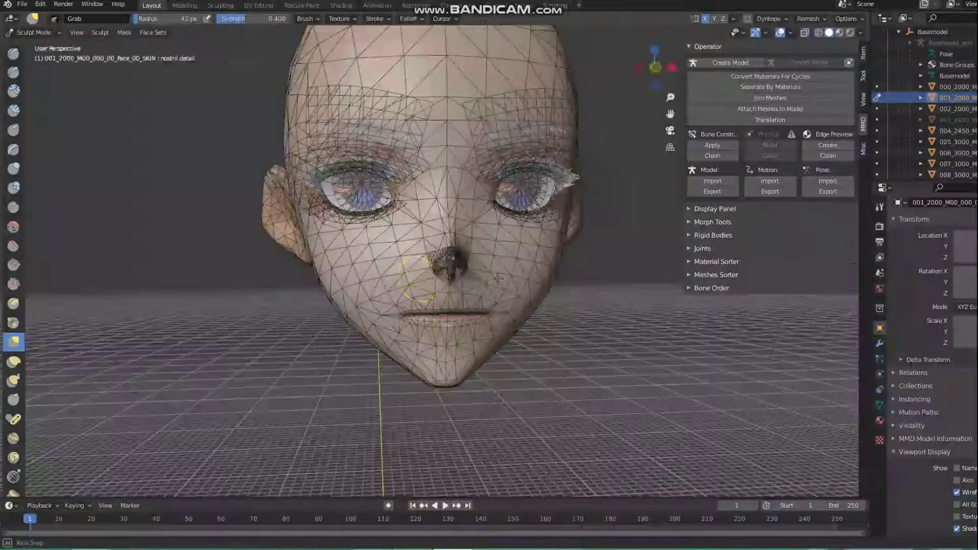
pyautogui.click(957, 492)
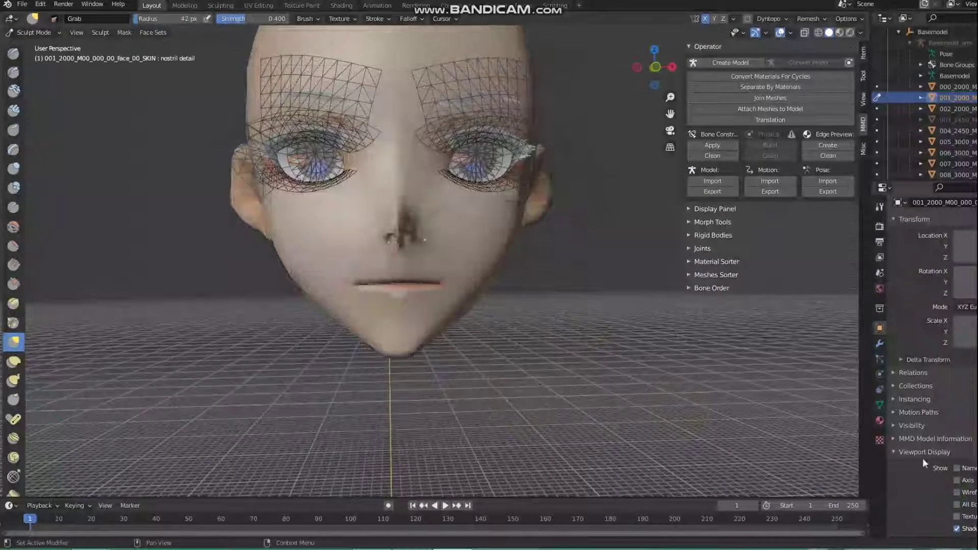
pyautogui.click(880, 404)
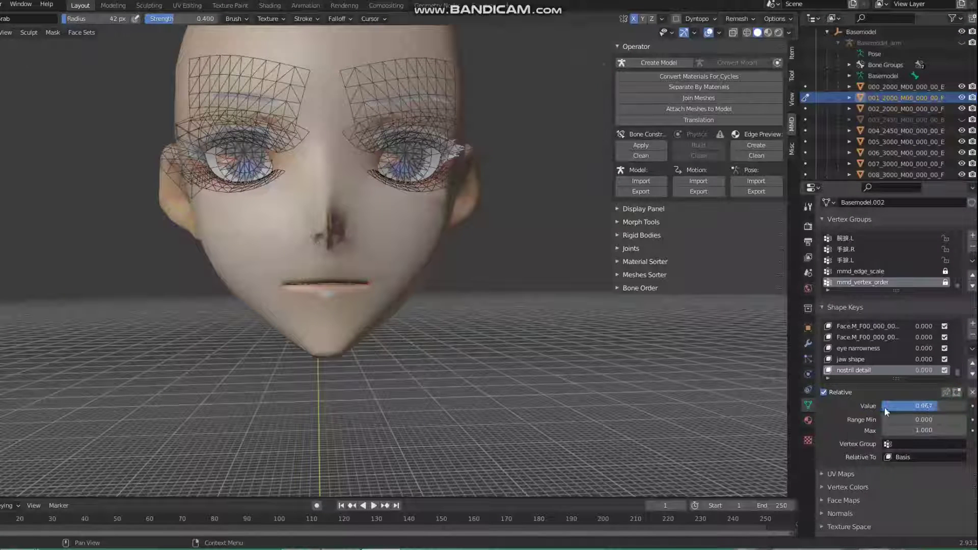
# Lower the nostril detail shape key value from 1.000 to 0.000.
pyautogui.moveTo(948, 406); pyautogui.dragTo(942, 406)
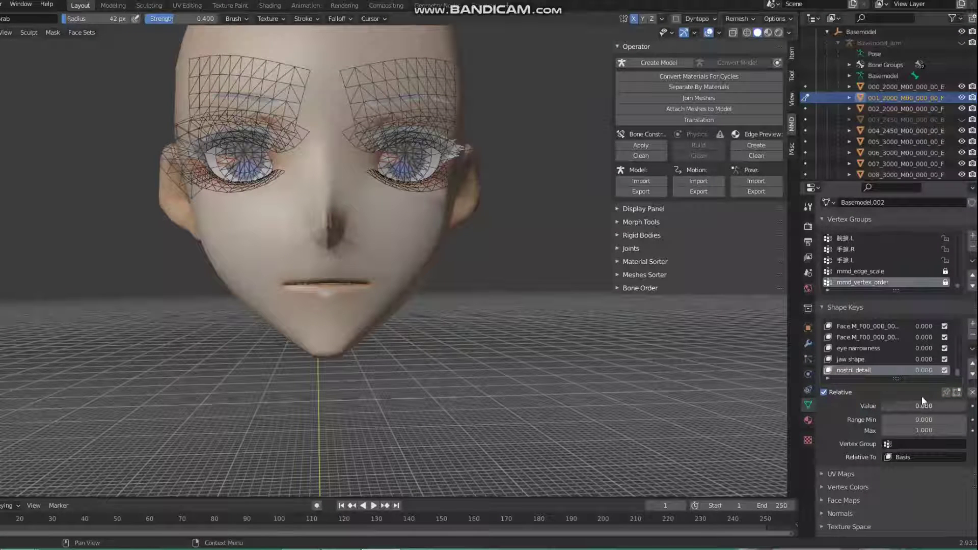
pyautogui.moveTo(865, 405); pyautogui.dragTo(830, 403)
pyautogui.moveTo(939, 406); pyautogui.dragTo(862, 405)
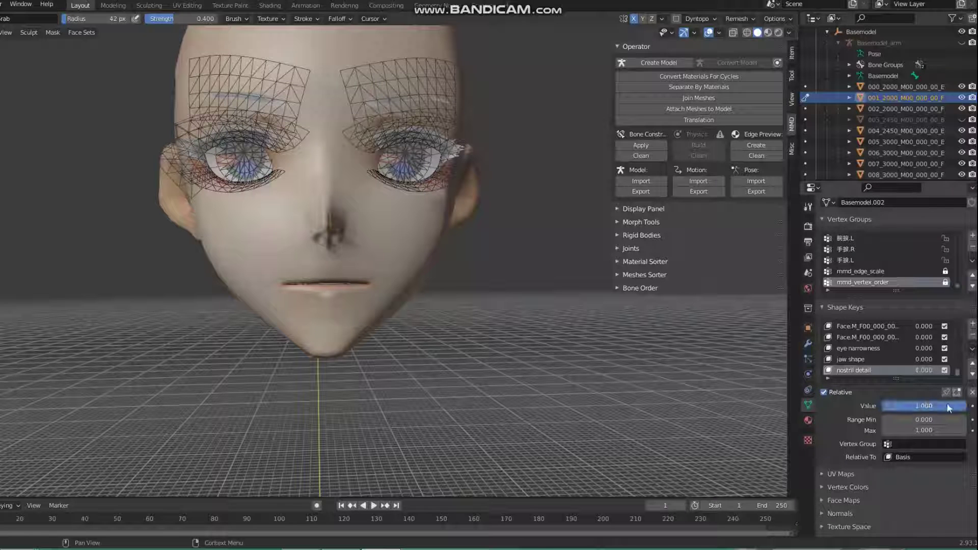
pyautogui.moveTo(965, 407); pyautogui.dragTo(897, 406)
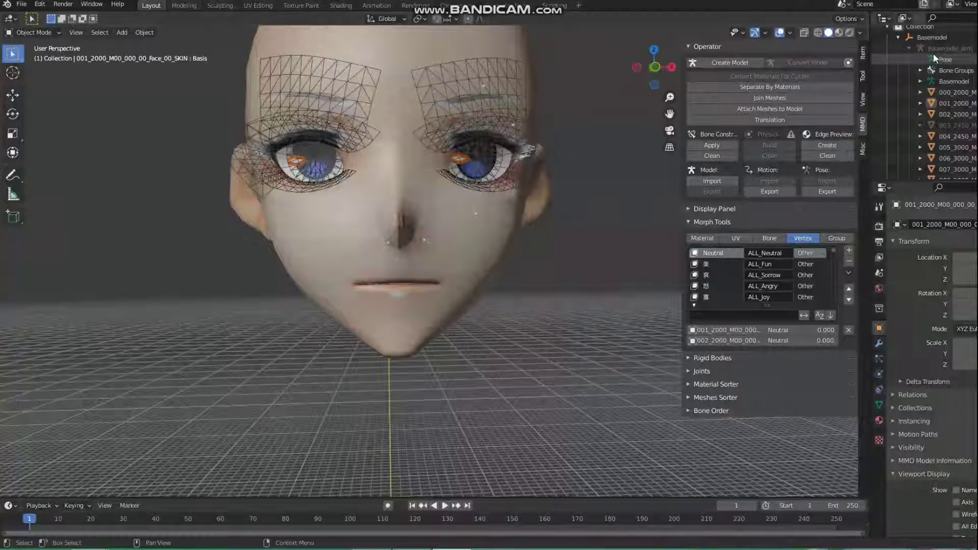
# Export Basemodel as detailbasemodel.pmx with Copy textures turned off.
pyautogui.click(928, 38)
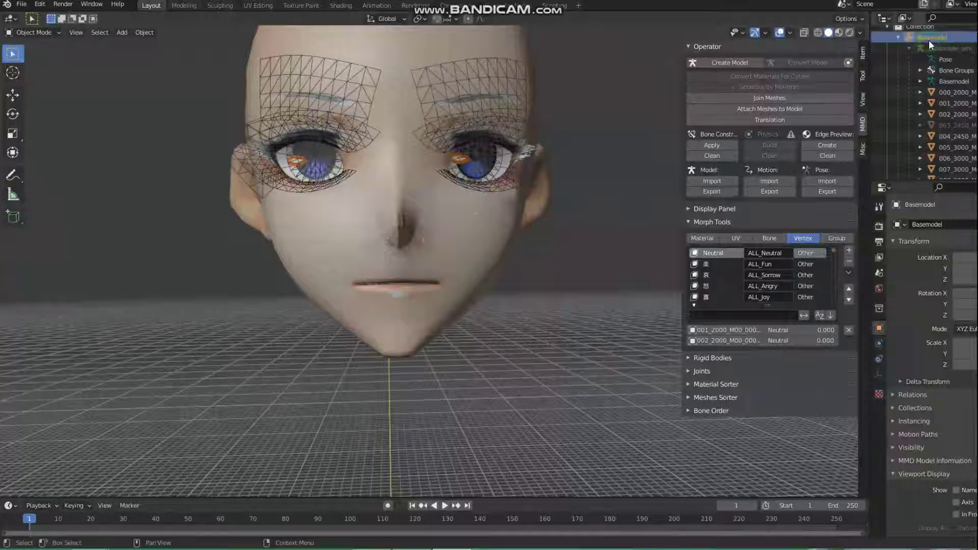
pyautogui.click(726, 191)
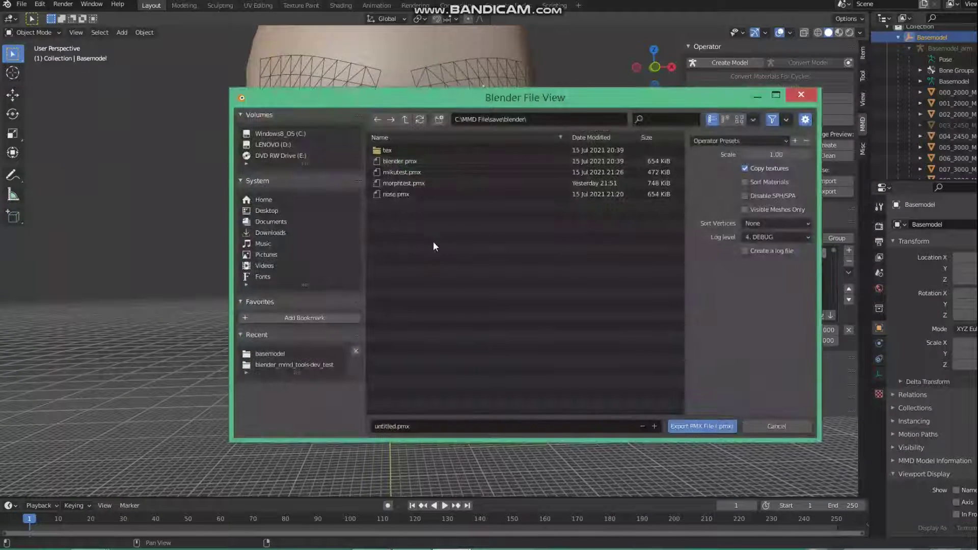
pyautogui.click(499, 426)
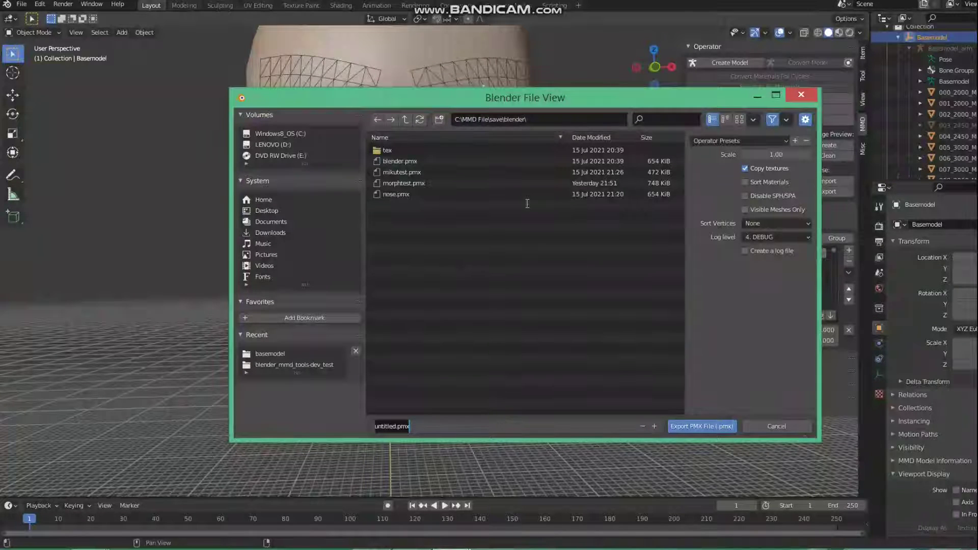
pyautogui.write('basemodel')
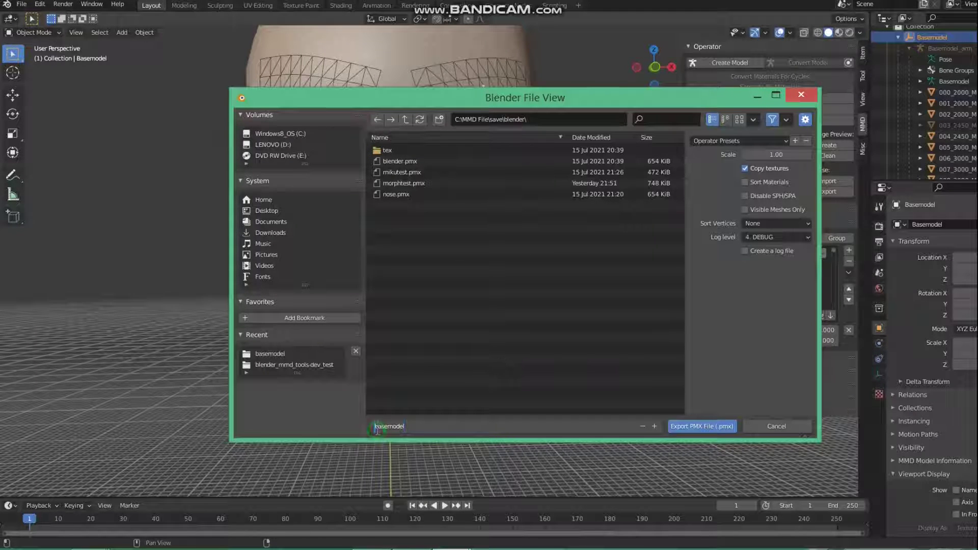
pyautogui.write('detail')
pyautogui.click(746, 168)
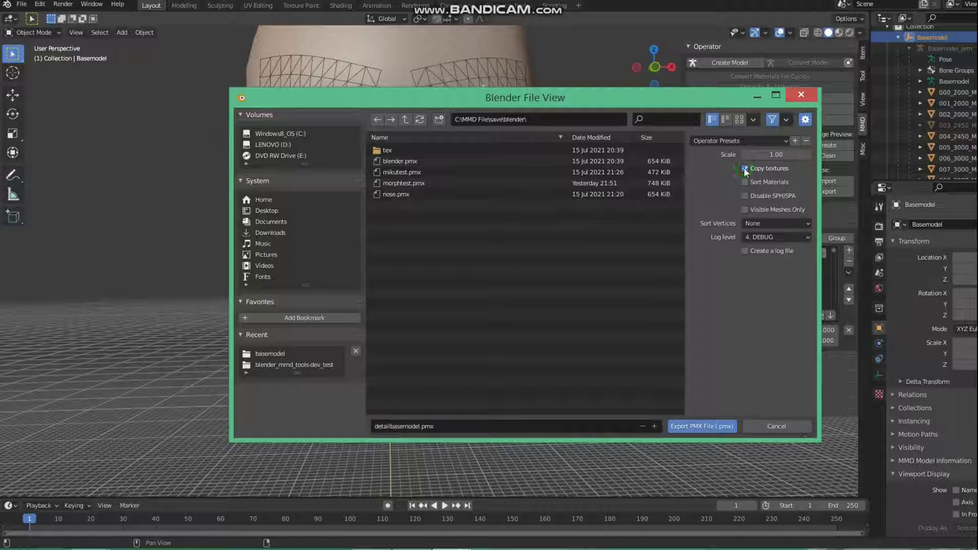
pyautogui.click(689, 429)
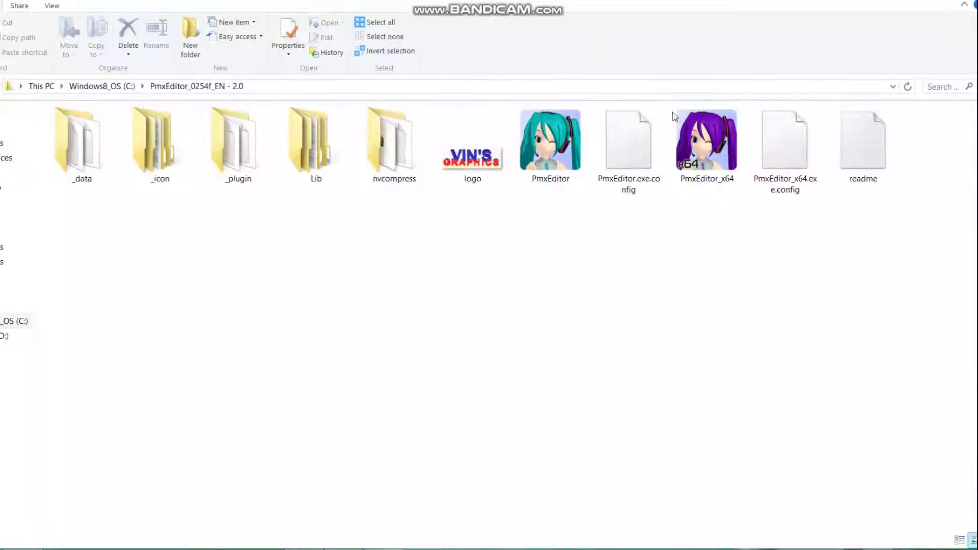
# Launch PmxEditor_x64 from the PmxEditor_0254f_EN - 2.0 folder.
pyautogui.click(693, 141)
pyautogui.doubleClick(708, 162)
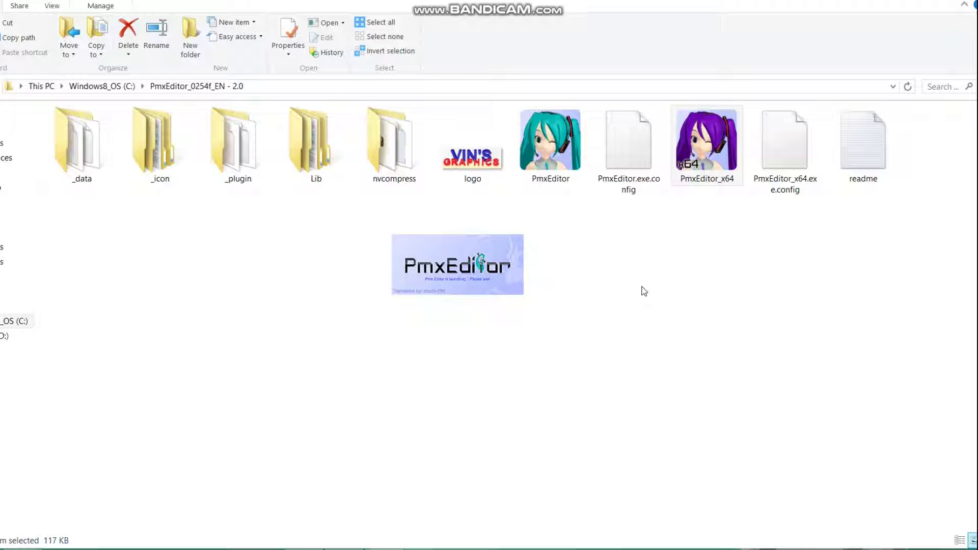
# Open detailbasemodel.pmx and select the 'nostril detail' morph in the Morph tab.
pyautogui.click(26, 80)
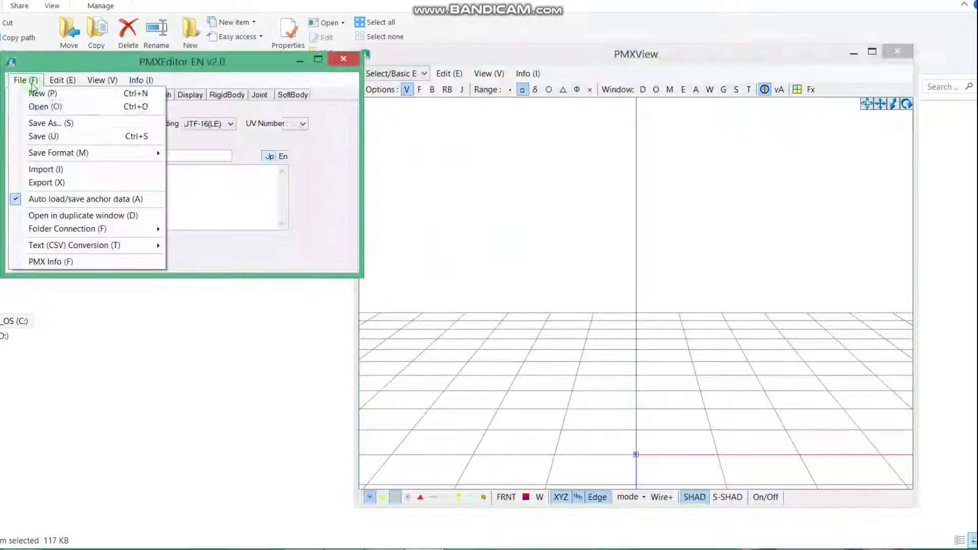
pyautogui.click(34, 104)
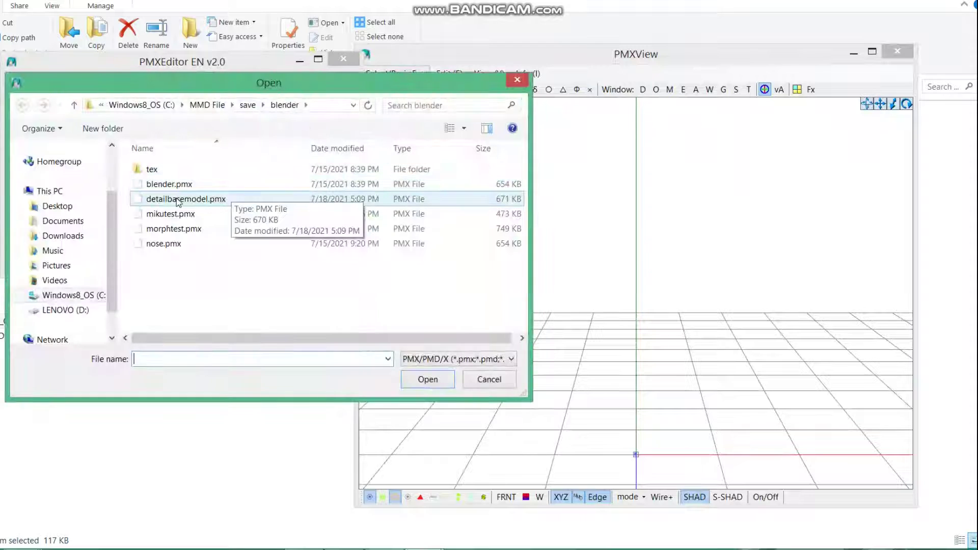
pyautogui.click(178, 200)
pyautogui.click(428, 381)
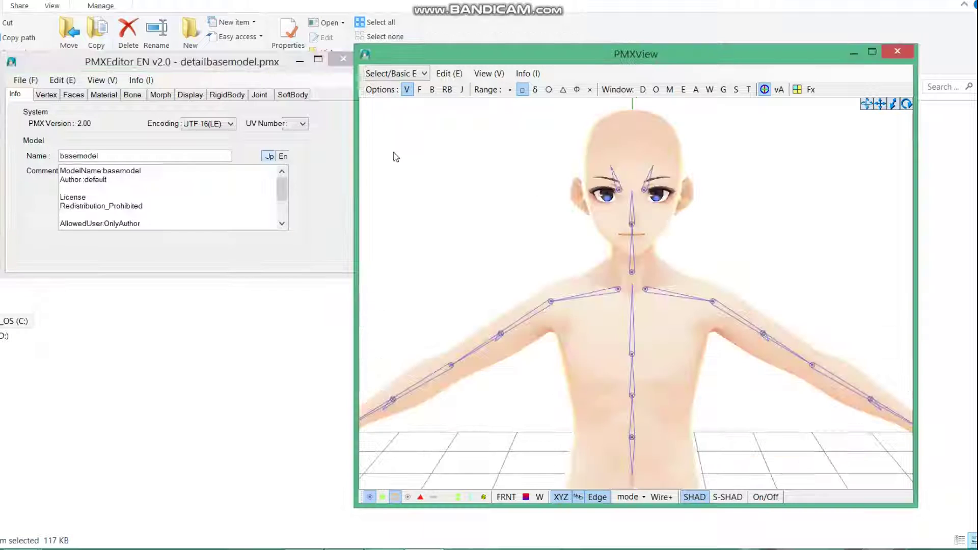
pyautogui.click(160, 95)
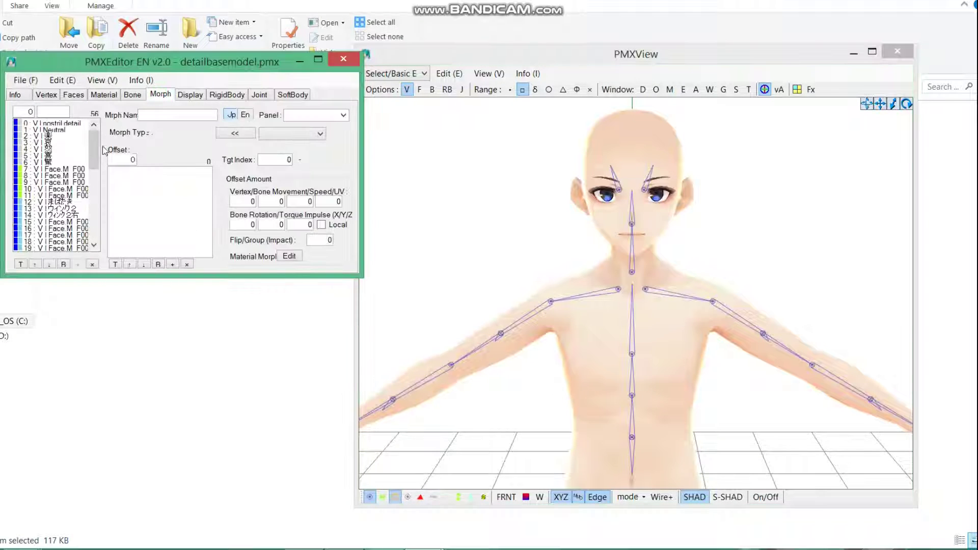
pyautogui.click(81, 124)
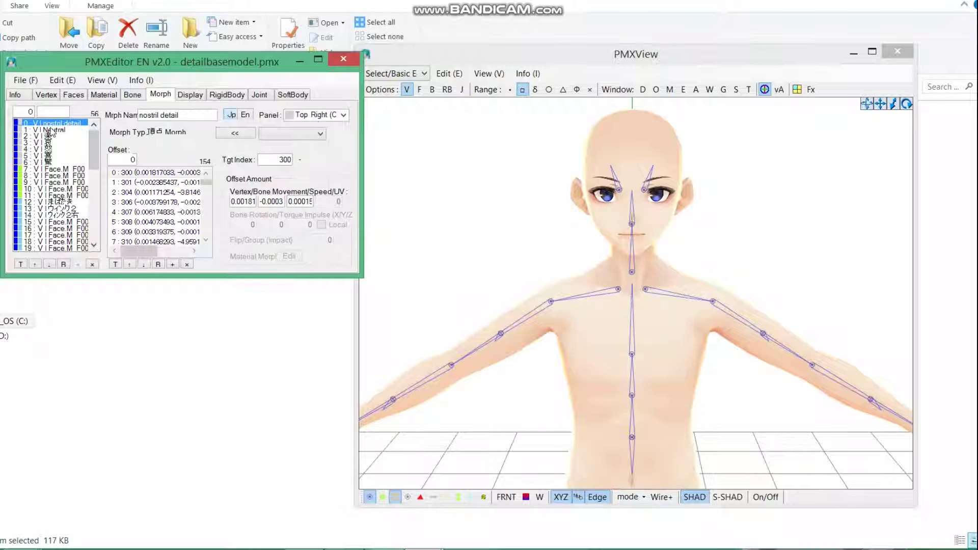
pyautogui.click(749, 91)
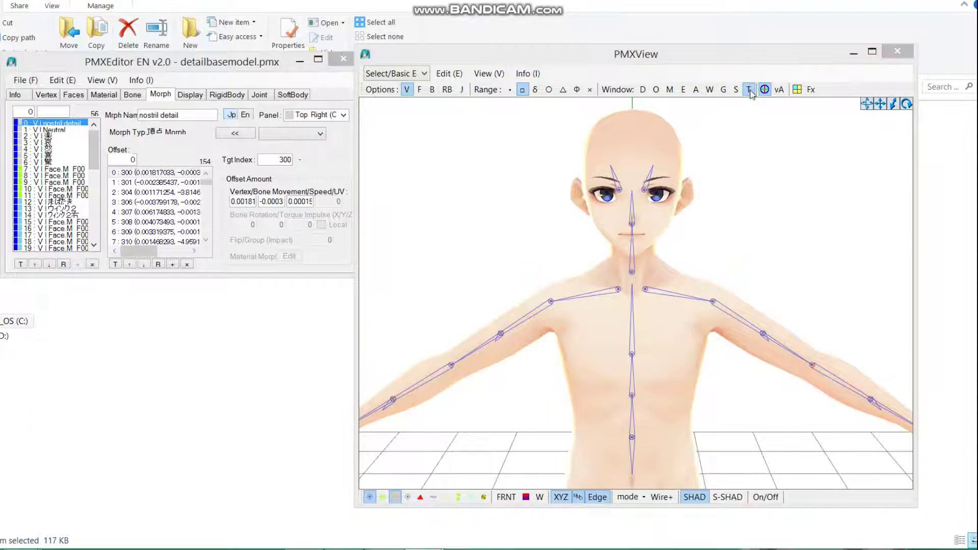
# Select the nostril detail morph in TransformView and test its strength while framing the nose.
pyautogui.scroll(3, 242, 292)
pyautogui.scroll(2, 242, 291)
pyautogui.scroll(2, 242, 291)
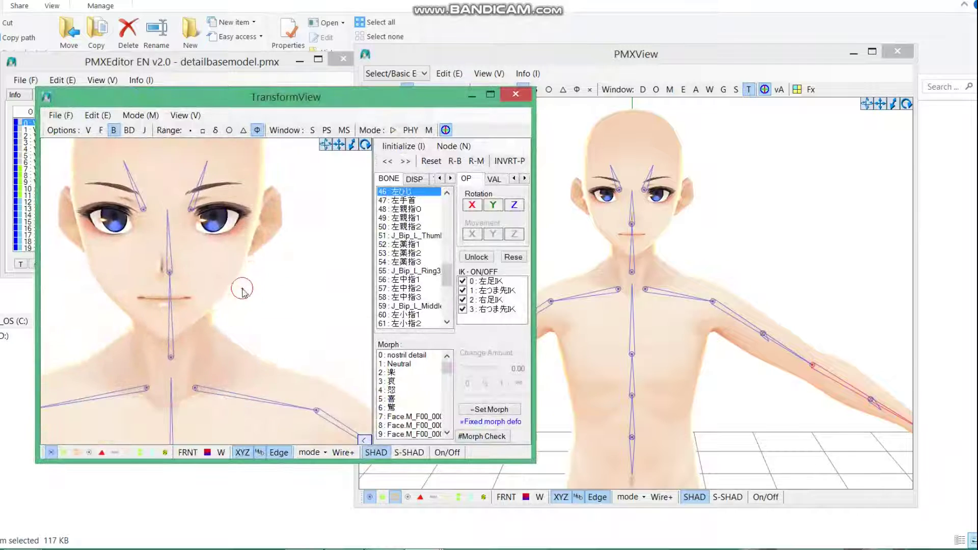
pyautogui.scroll(1, 243, 291)
pyautogui.click(422, 355)
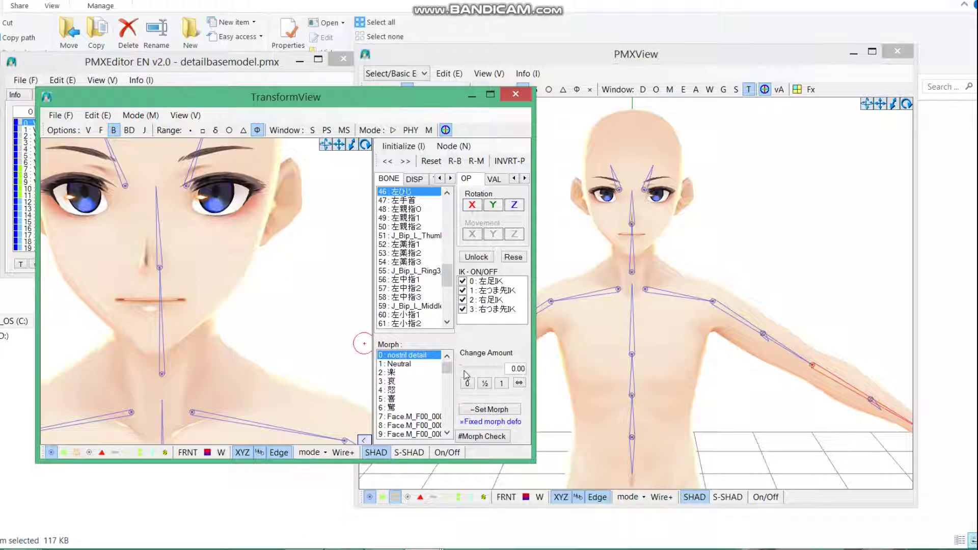
pyautogui.click(465, 367)
pyautogui.moveTo(182, 260); pyautogui.dragTo(153, 252, button='right')
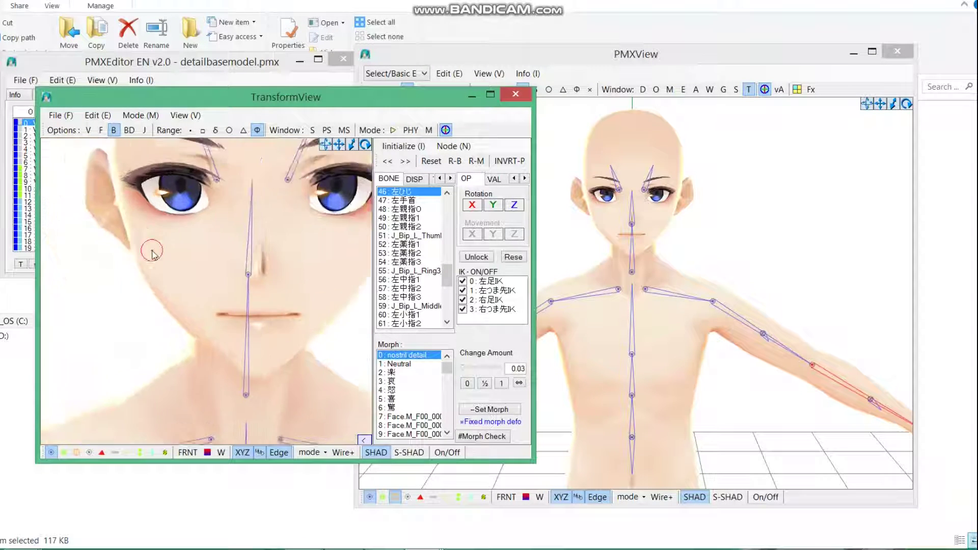
pyautogui.click(246, 394)
pyautogui.scroll(2, 288, 257)
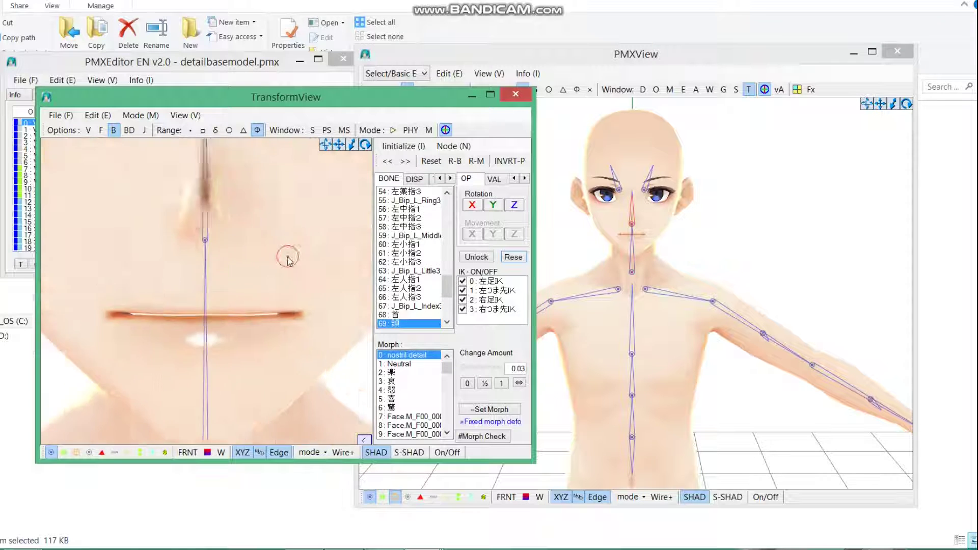
pyautogui.moveTo(288, 257); pyautogui.dragTo(323, 273, button='right')
pyautogui.click(464, 367)
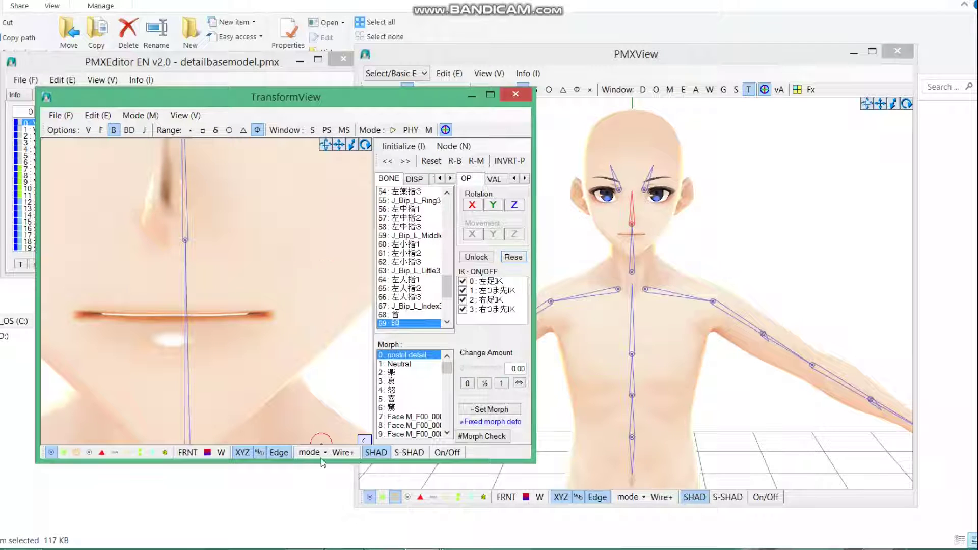
# Turn on Wire+ and vary the nostril detail morph strength between 0.43 and 1.00.
pyautogui.click(343, 452)
pyautogui.moveTo(464, 372); pyautogui.dragTo(506, 376)
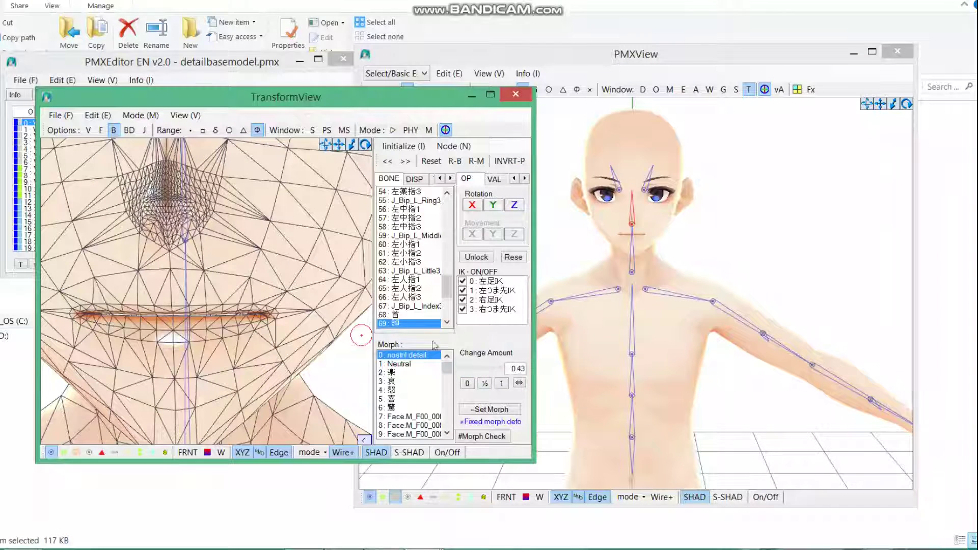
pyautogui.moveTo(506, 376)
pyautogui.mouseDown()
pyautogui.moveTo(479, 362)
pyautogui.moveTo(502, 368)
pyautogui.mouseUp()
pyautogui.moveTo(361, 285)
pyautogui.mouseDown(button='right')
pyautogui.moveTo(229, 255)
pyautogui.moveTo(245, 239)
pyautogui.mouseUp(button='right')
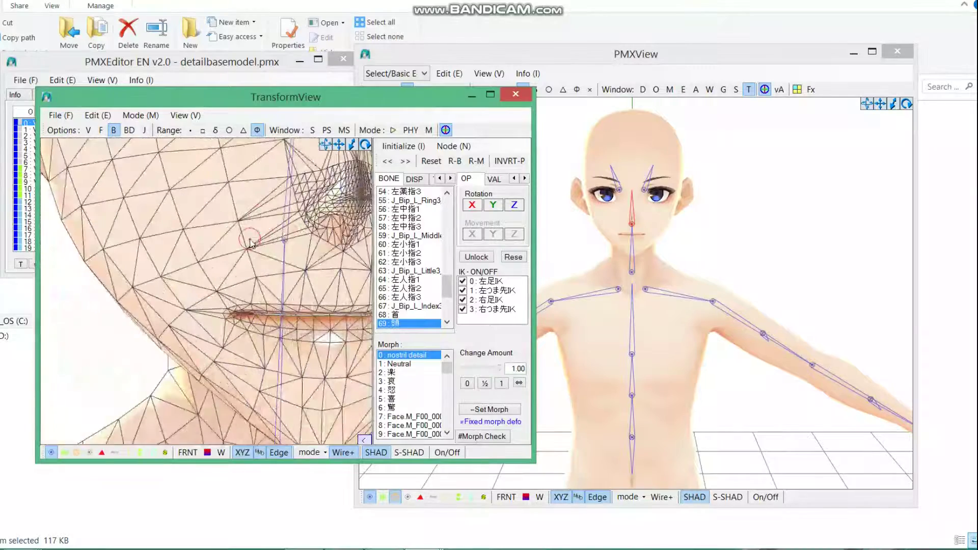
pyautogui.click(188, 452)
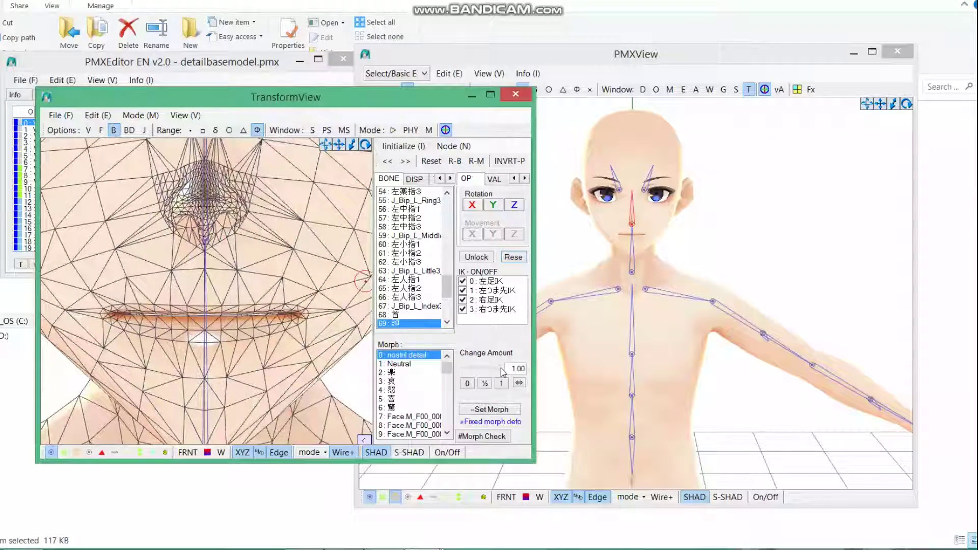
pyautogui.moveTo(502, 368)
pyautogui.mouseDown()
pyautogui.moveTo(482, 369)
pyautogui.moveTo(501, 367)
pyautogui.mouseUp()
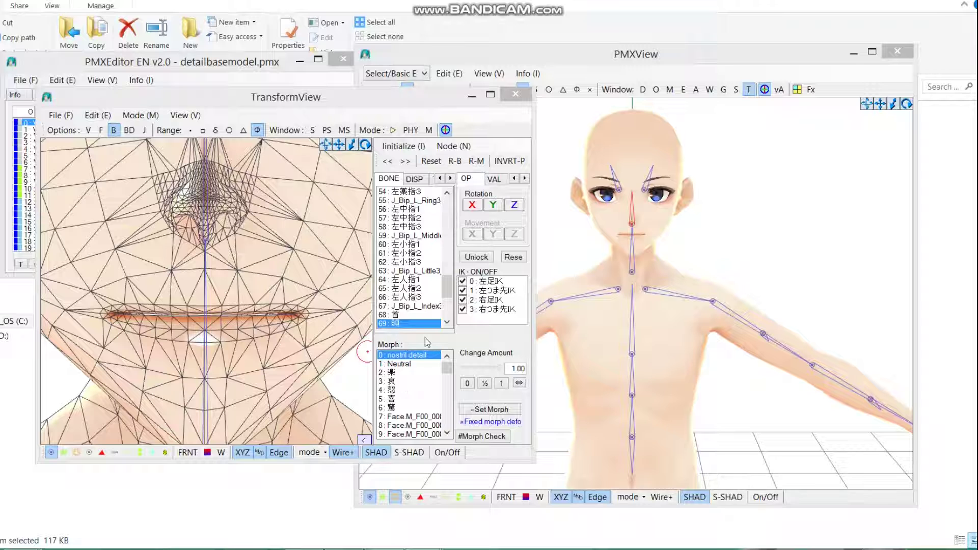
# Enable the edge outline on face skin material 1 and change its size from 0.075 to 1.
pyautogui.click(514, 95)
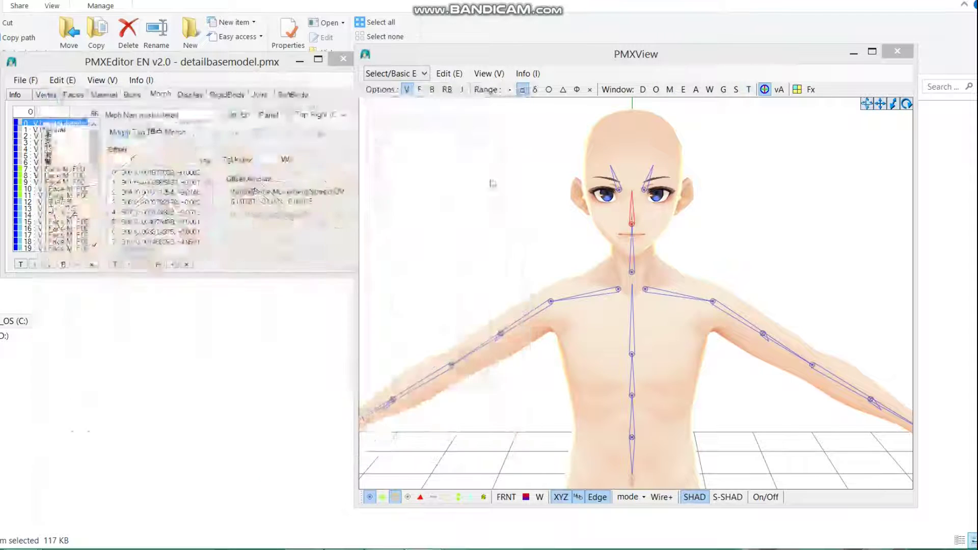
pyautogui.click(105, 97)
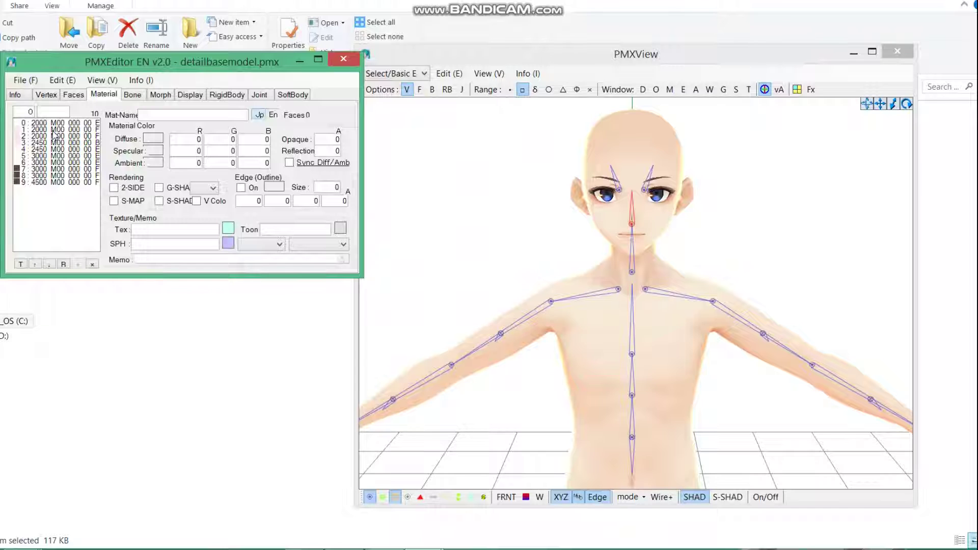
pyautogui.click(53, 131)
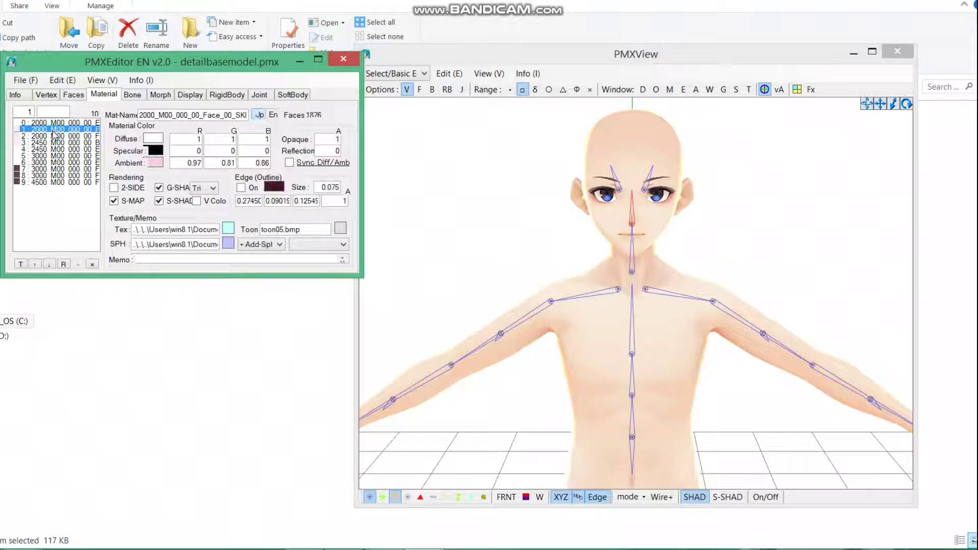
pyautogui.click(240, 188)
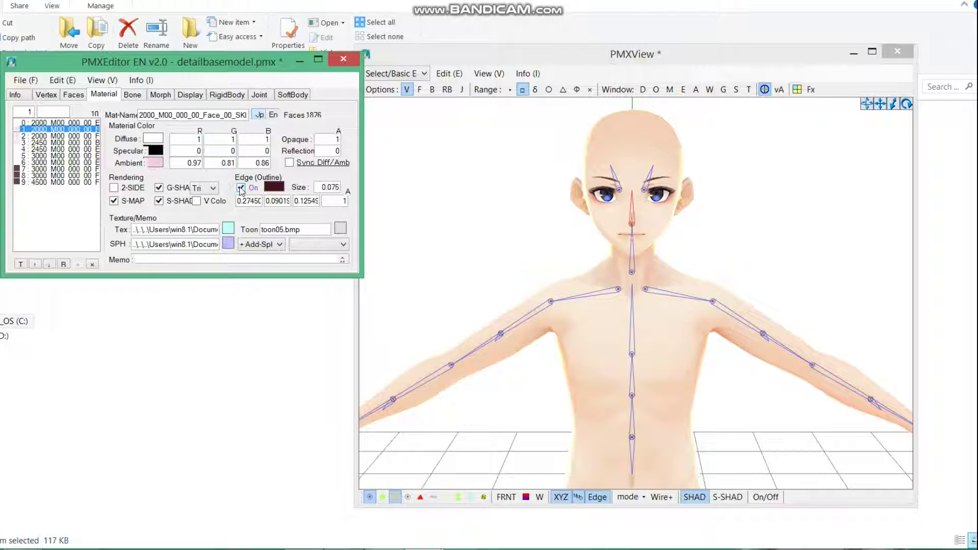
pyautogui.doubleClick(324, 186)
pyautogui.write('1')
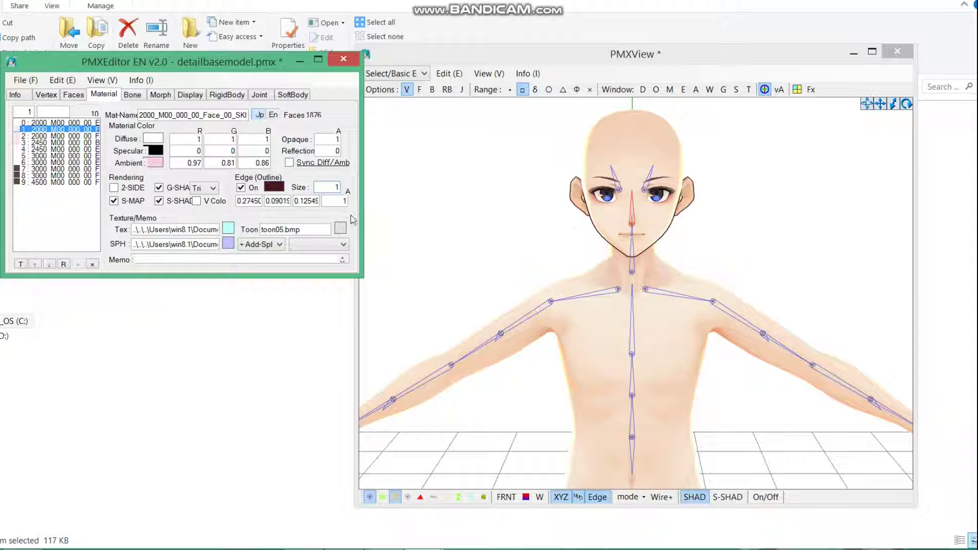
pyautogui.click(334, 202)
pyautogui.click(750, 92)
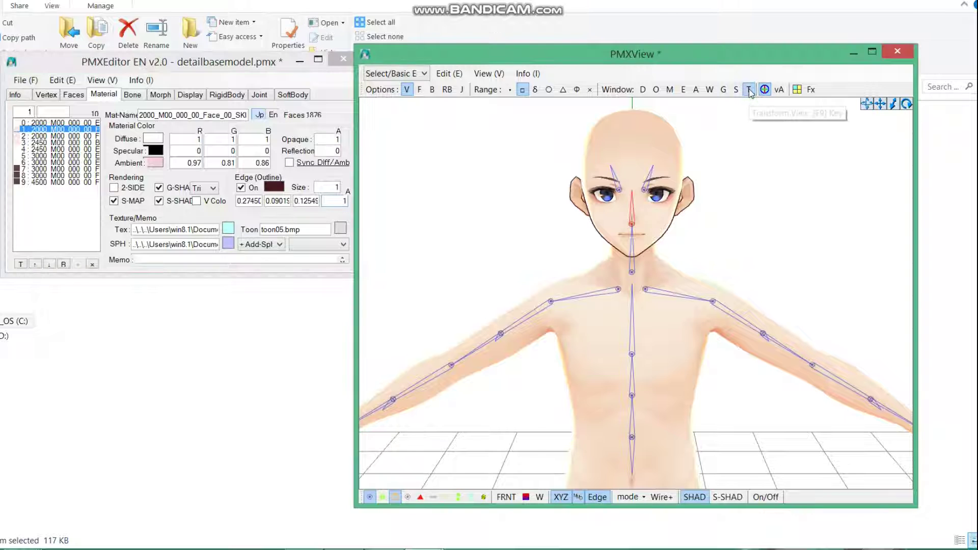
# Reopen the transform preview with the wireframe hidden, zoomed to an angled view of the face.
pyautogui.click(749, 92)
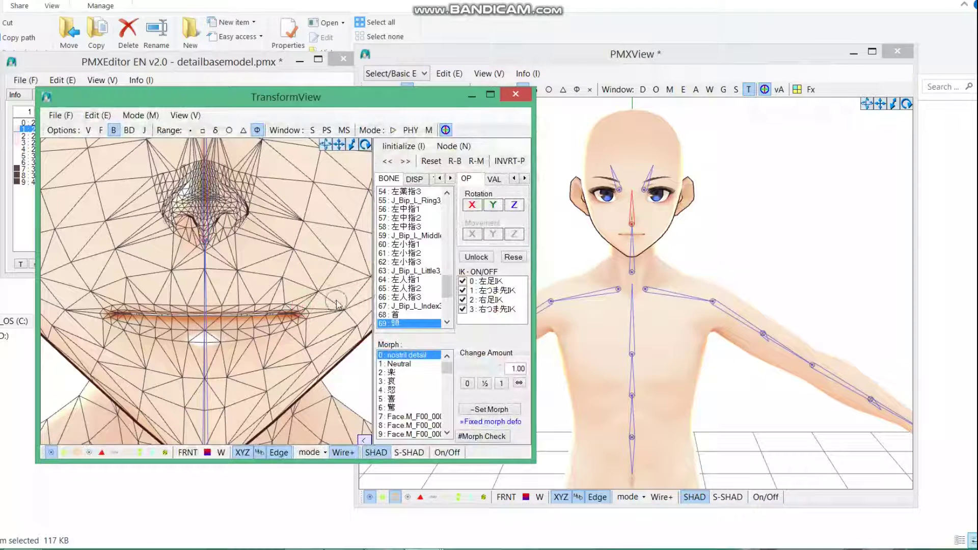
pyautogui.click(341, 454)
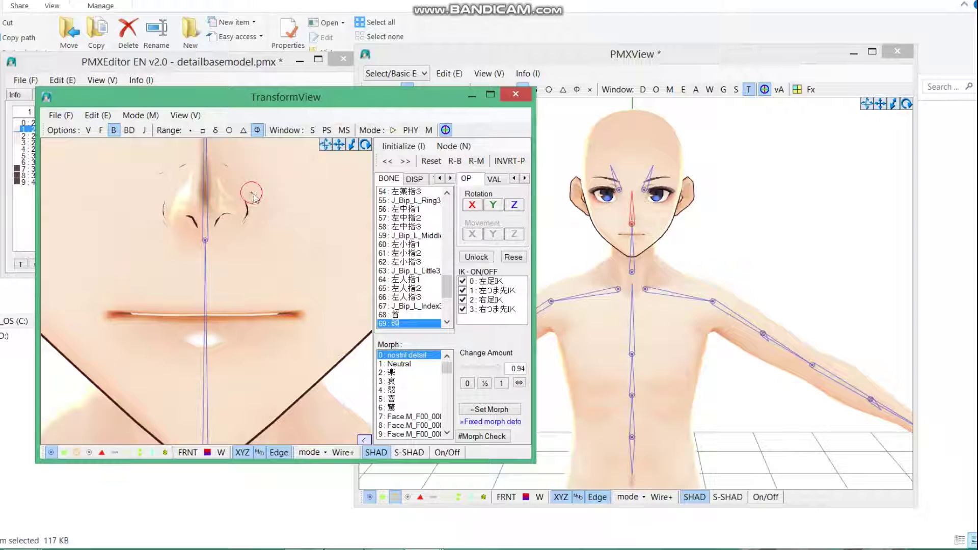
pyautogui.scroll(-3, 253, 196)
pyautogui.scroll(1, 255, 194)
pyautogui.scroll(-1, 255, 194)
pyautogui.scroll(-1, 260, 204)
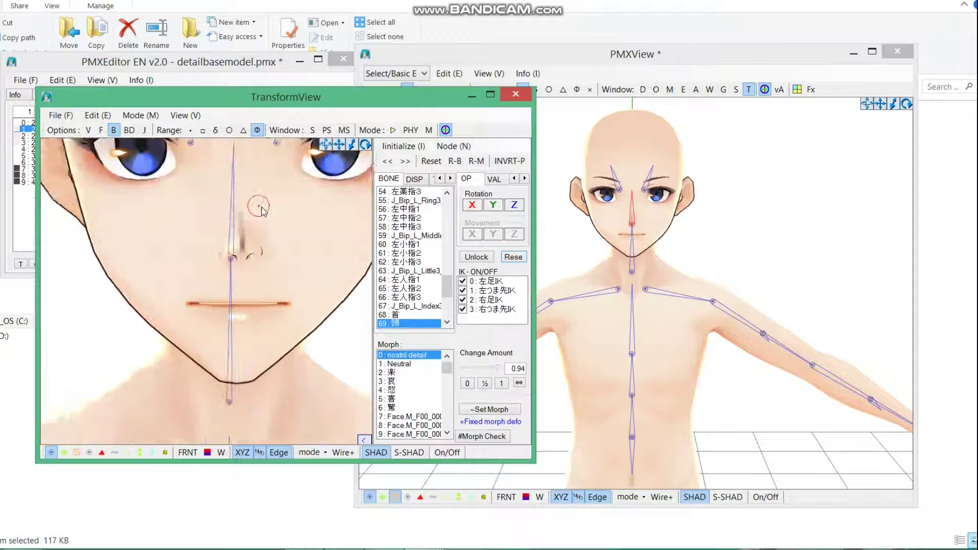
pyautogui.scroll(2, 261, 210)
pyautogui.scroll(-3, 261, 219)
pyautogui.moveTo(261, 223)
pyautogui.mouseDown(button='right')
pyautogui.moveTo(234, 230)
pyautogui.moveTo(285, 232)
pyautogui.moveTo(279, 224)
pyautogui.mouseUp(button='right')
pyautogui.scroll(2, 234, 225)
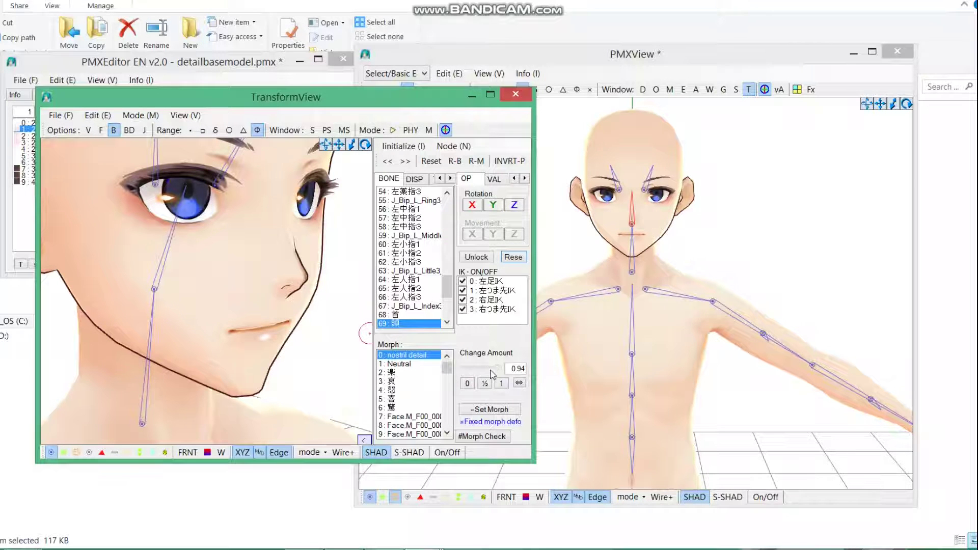
# Set the nostril detail morph to 1.00 and orbit to inspect it, keeping the wireframe off.
pyautogui.moveTo(497, 367); pyautogui.dragTo(516, 371)
pyautogui.scroll(-5, 524, 367)
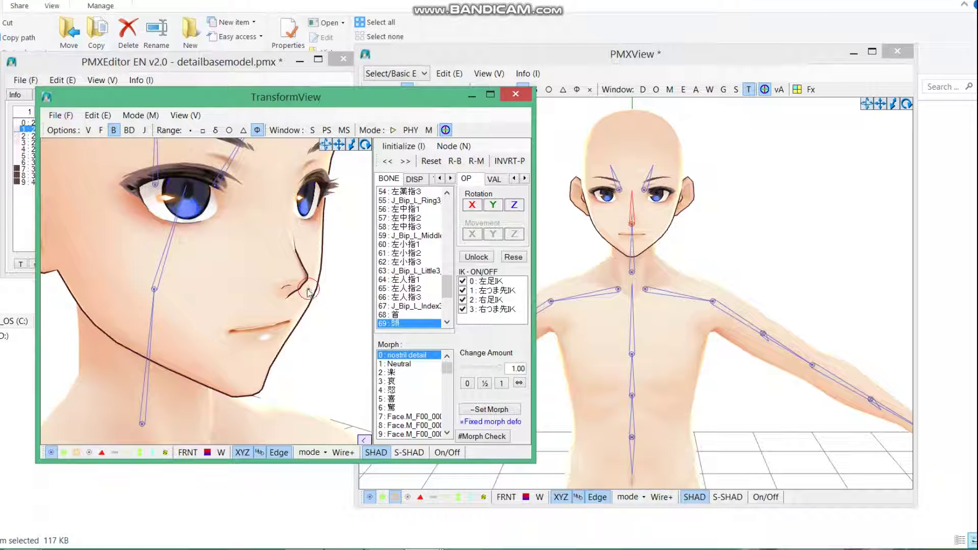
pyautogui.moveTo(305, 288)
pyautogui.mouseDown(button='right')
pyautogui.moveTo(198, 265)
pyautogui.moveTo(212, 268)
pyautogui.mouseUp(button='right')
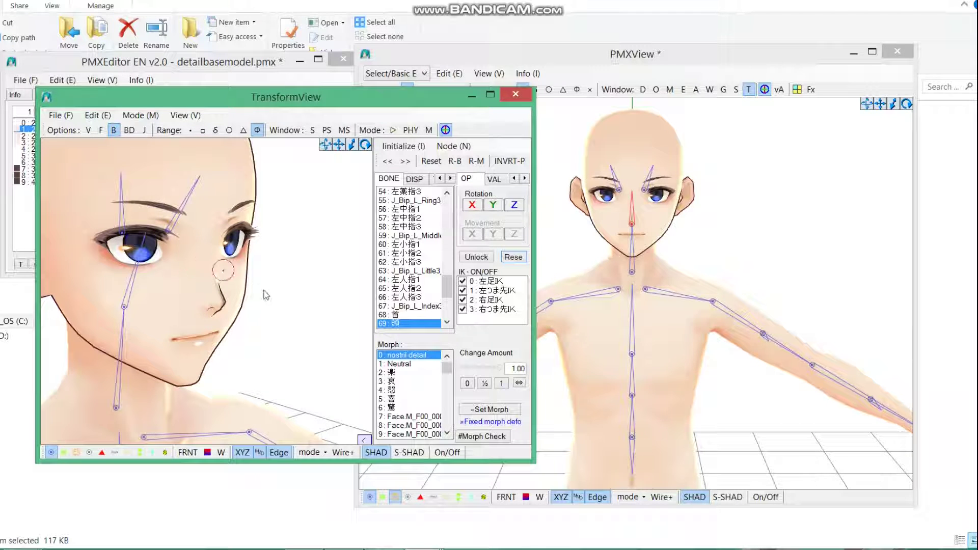
pyautogui.scroll(3, 300, 321)
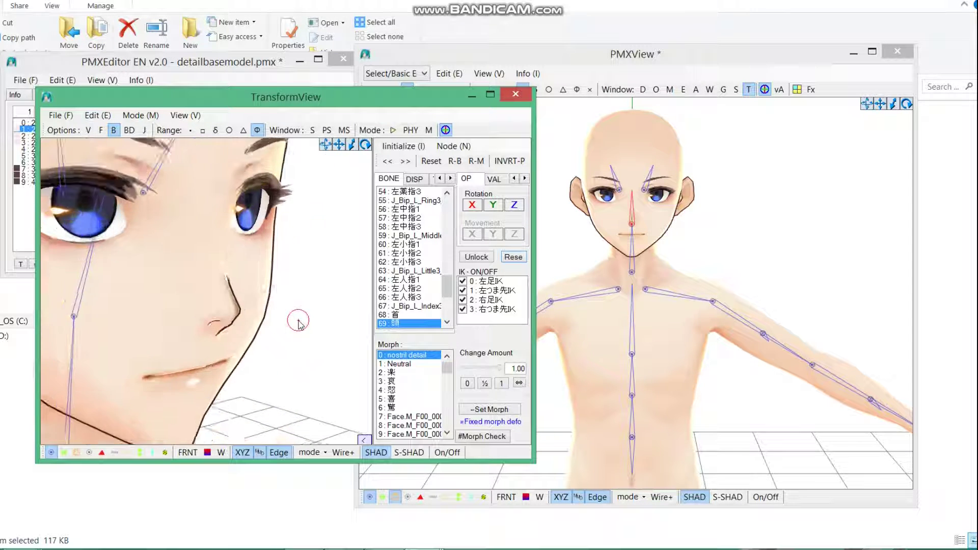
pyautogui.scroll(1, 300, 322)
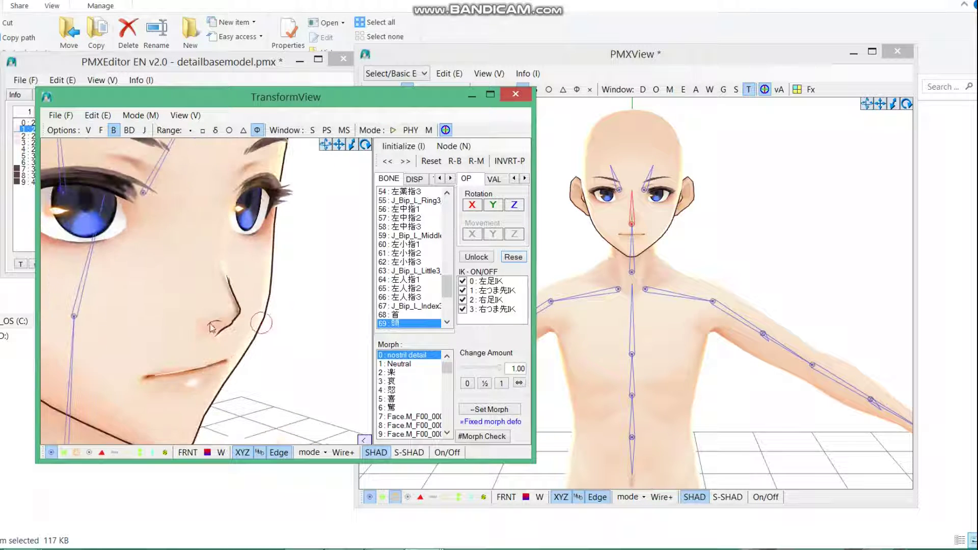
pyautogui.moveTo(281, 318)
pyautogui.mouseDown(button='right')
pyautogui.moveTo(283, 326)
pyautogui.moveTo(280, 316)
pyautogui.mouseUp(button='right')
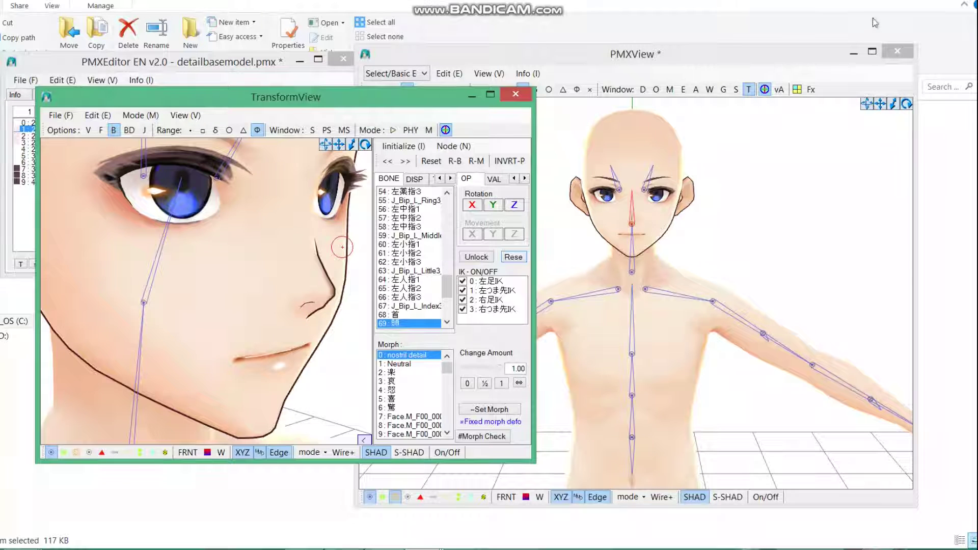
pyautogui.click(350, 455)
pyautogui.click(351, 454)
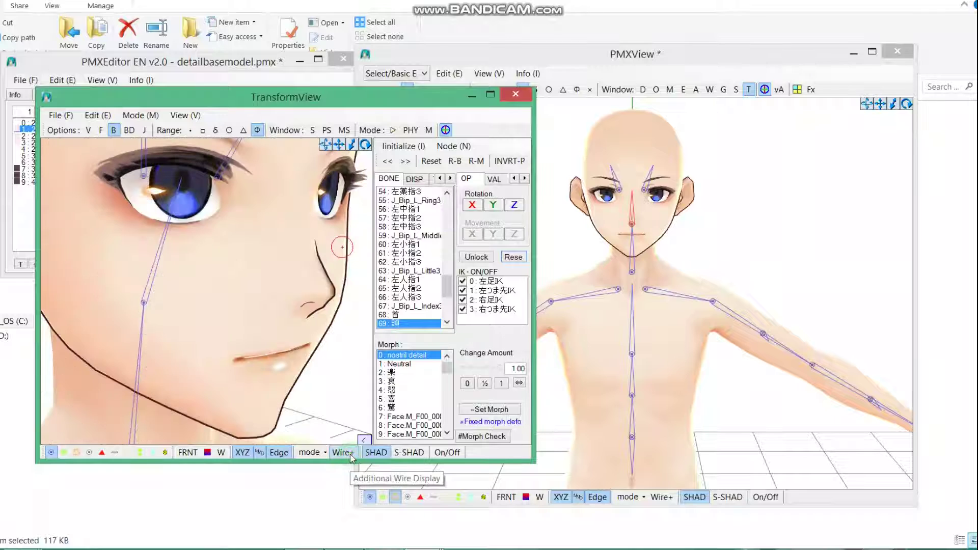